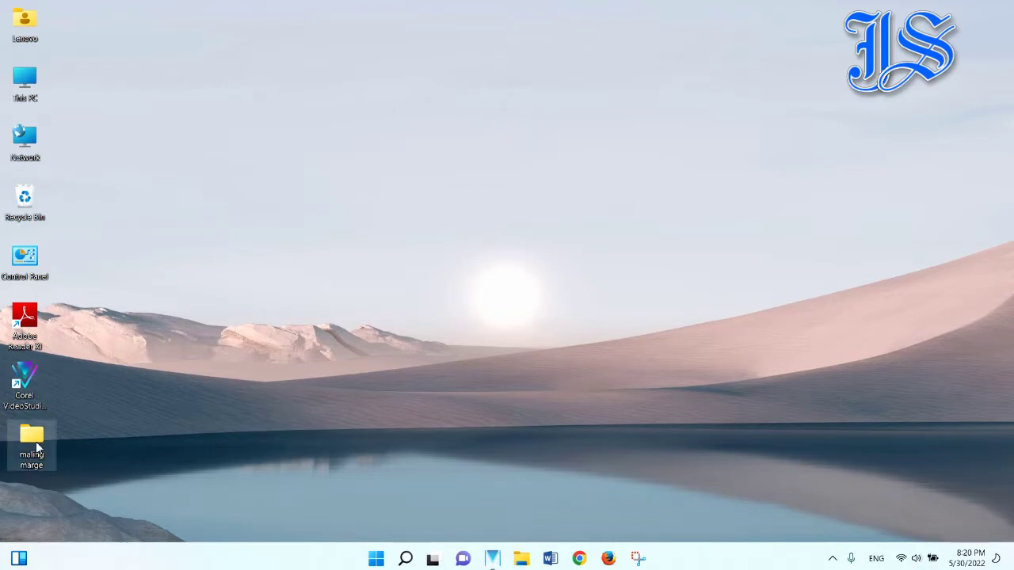
Move the maling marge folder on the desktop and refresh the desktop. Then open the maling marge exal workbook inside the folder
left_click_drag(37, 448, 405, 164)
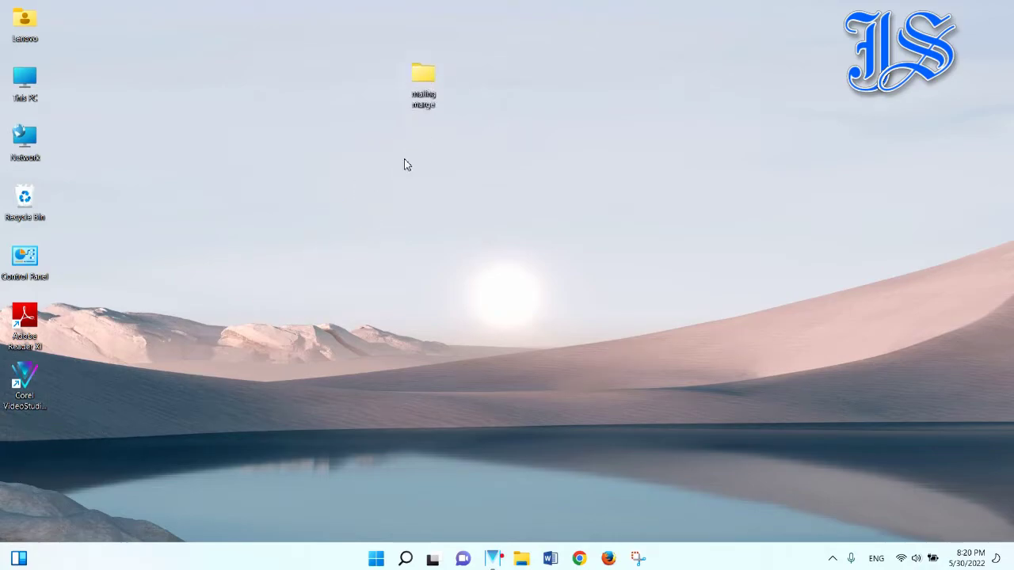
right_click(293, 211)
left_click(335, 269)
double_click(436, 91)
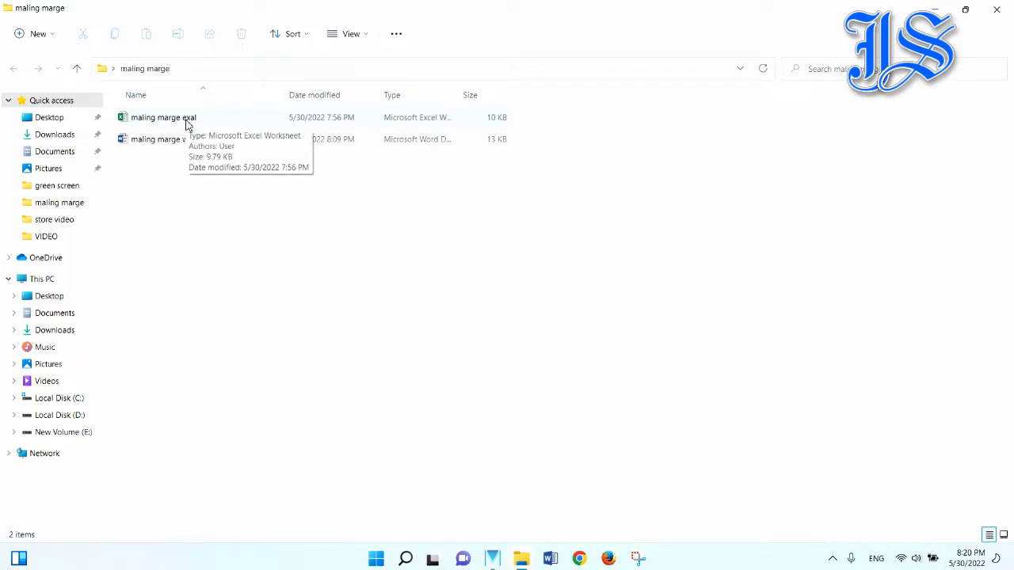
double_click(187, 121)
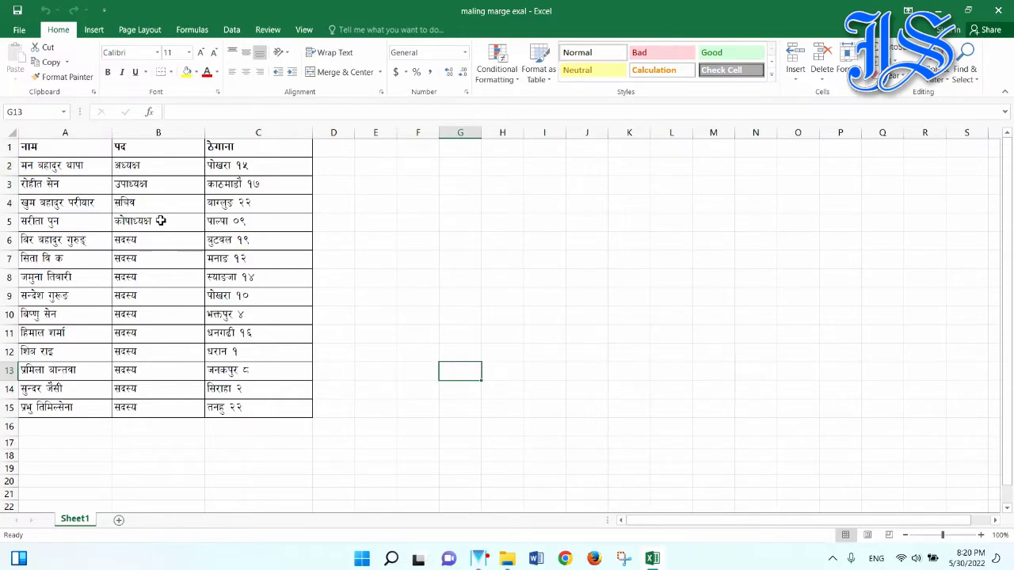
Review the नाम, पद and ठेगाना columns of the 14 entries, then close Excel
left_click(36, 148)
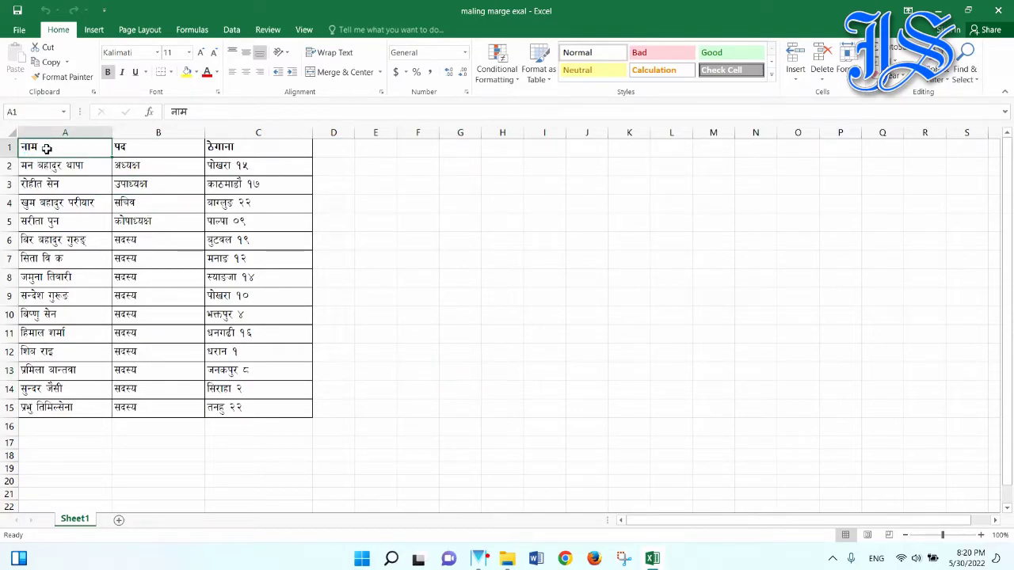
left_click_drag(42, 147, 49, 407)
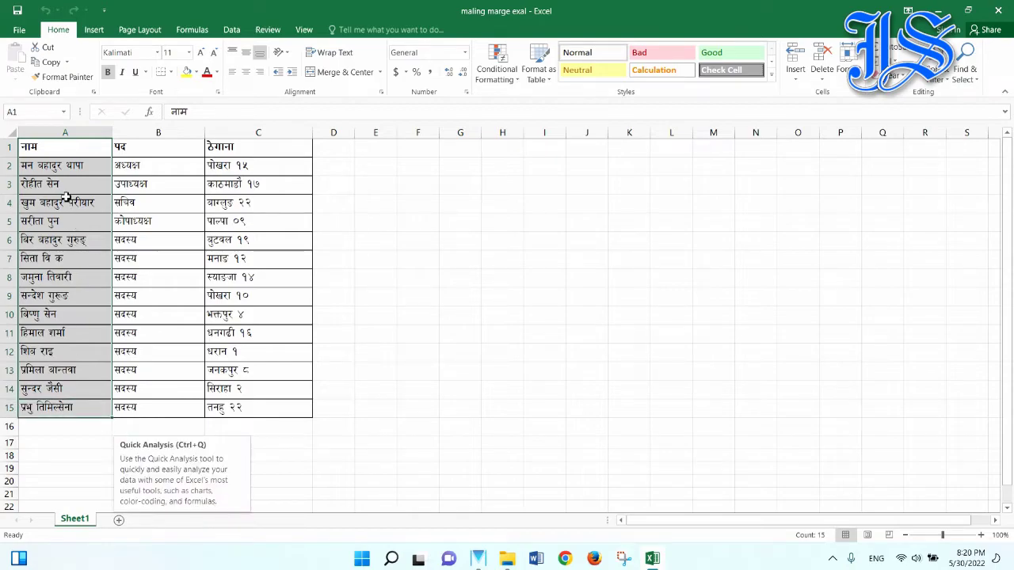
left_click(139, 152)
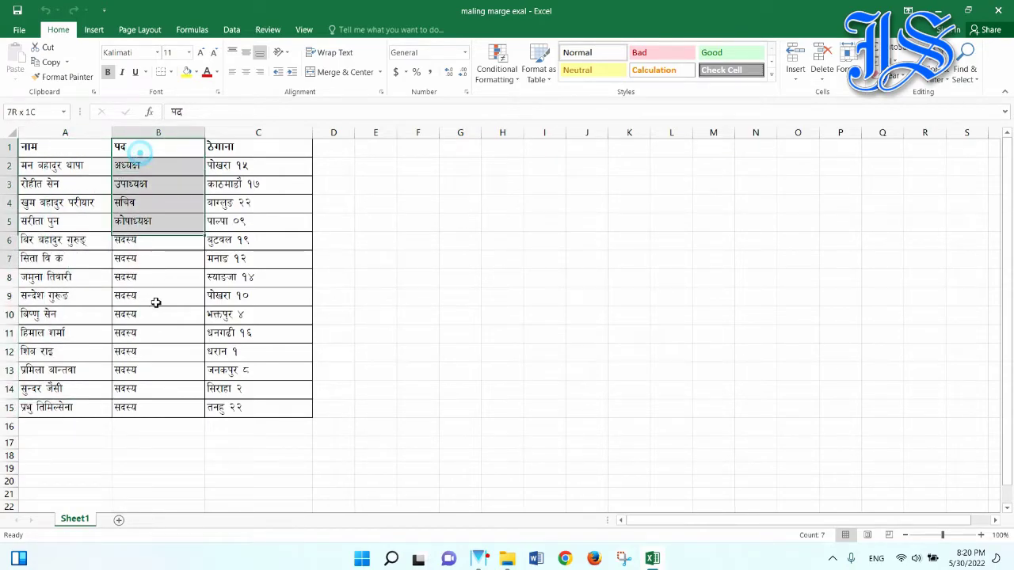
left_click_drag(139, 151, 156, 429)
left_click_drag(269, 148, 266, 421)
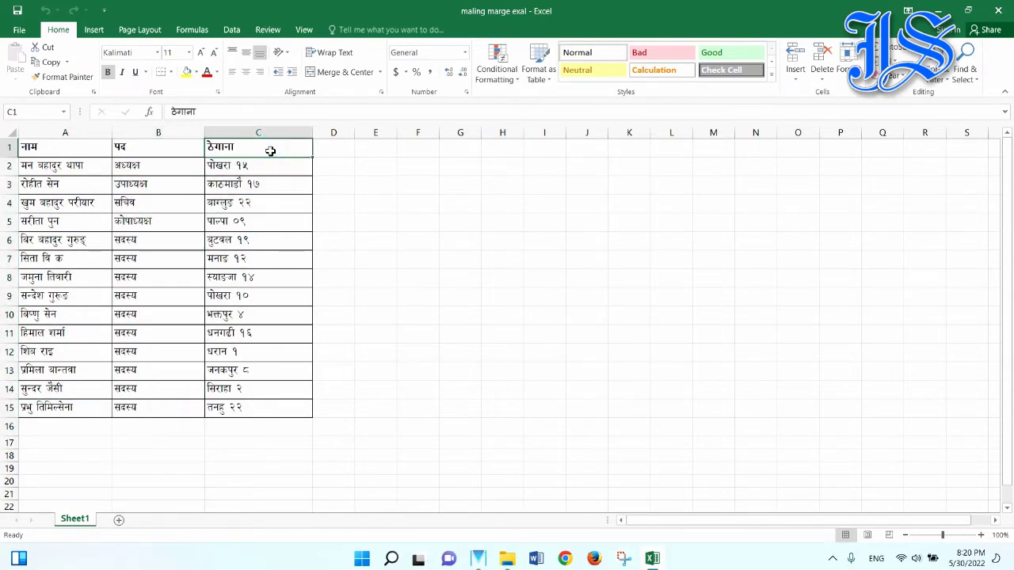
left_click(149, 454)
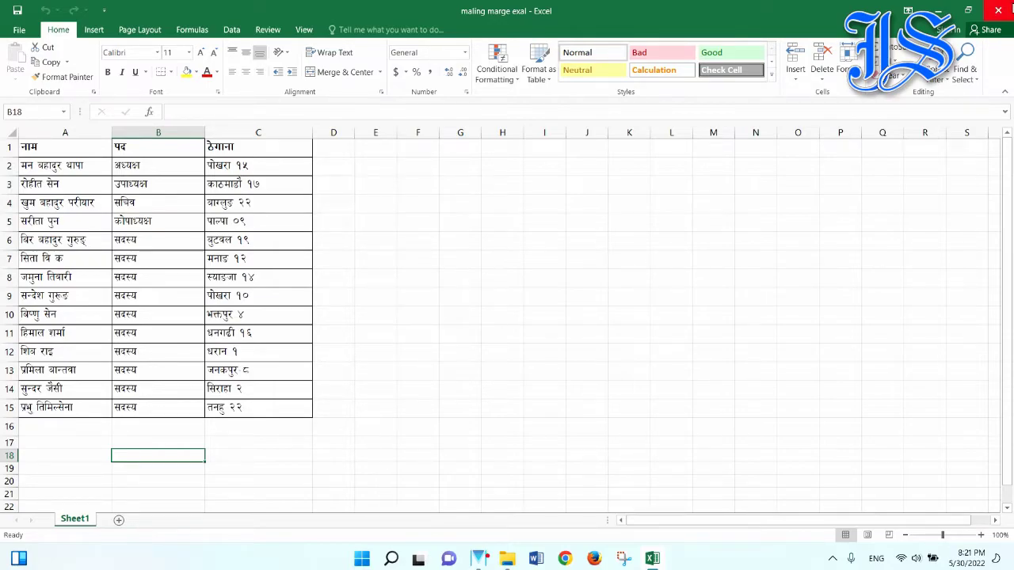
left_click(996, 16)
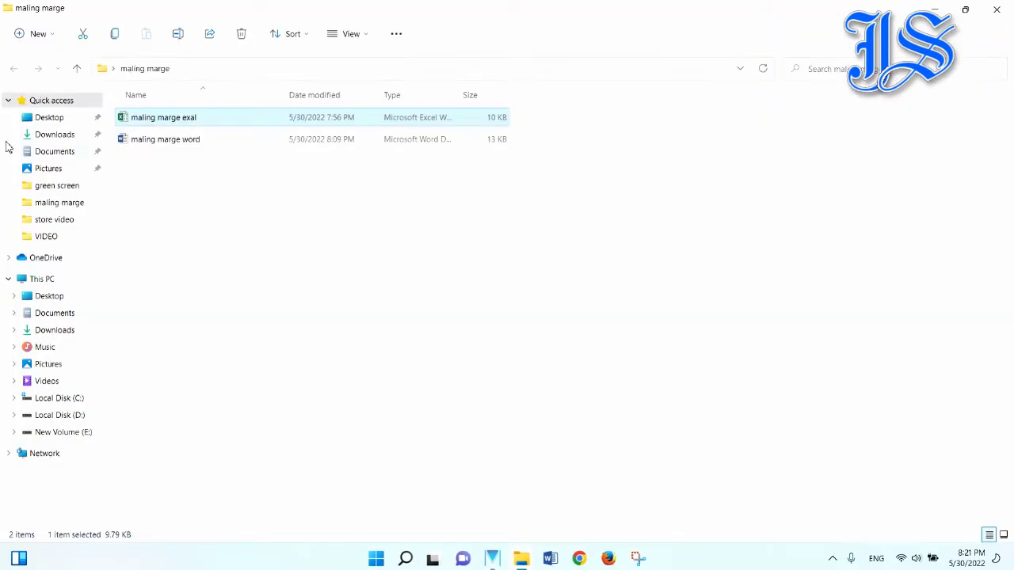
Open maling marge word and locate the blanks before निवासी and after श्री
double_click(166, 140)
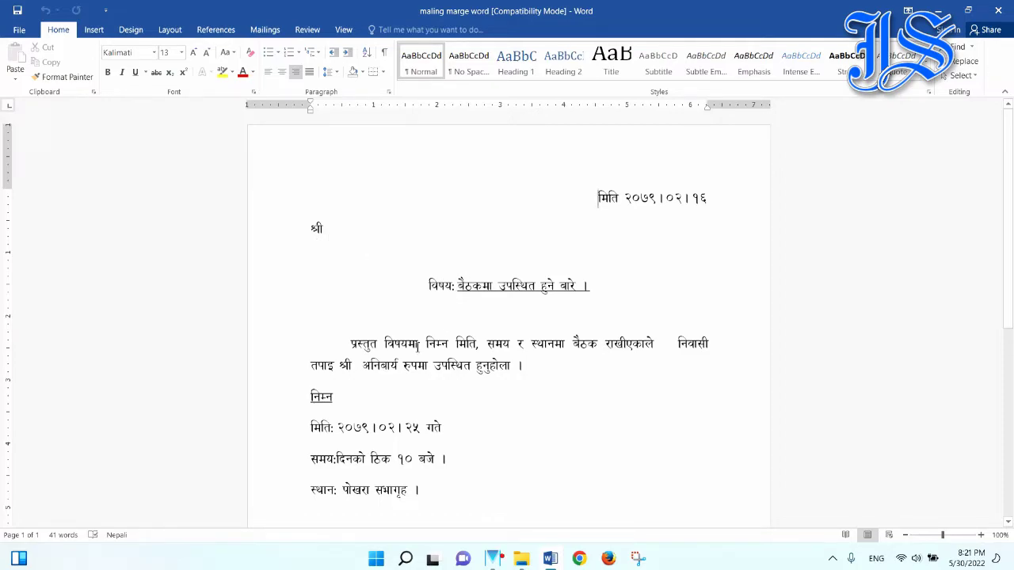
left_click(663, 347)
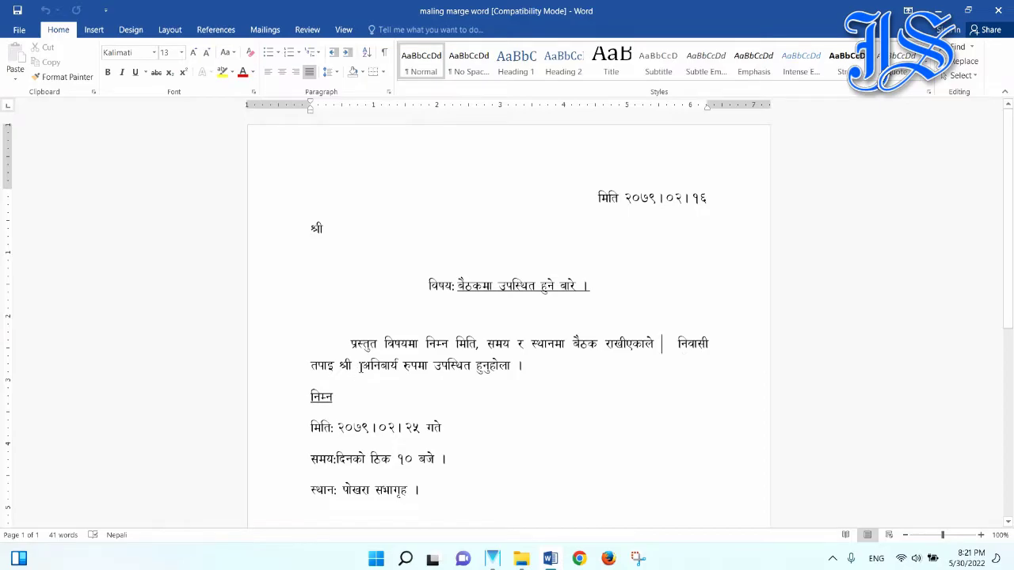
left_click(355, 366)
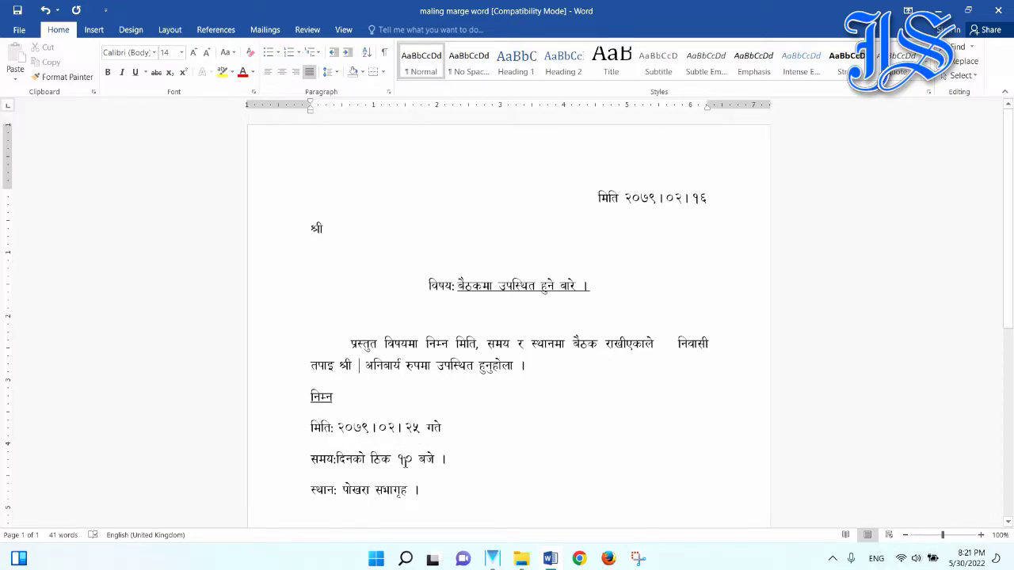
Look through the invitation letter, then save and close it
scroll(455, 455, "down", 4)
scroll(462, 450, "down", 4)
scroll(461, 451, "up", 3)
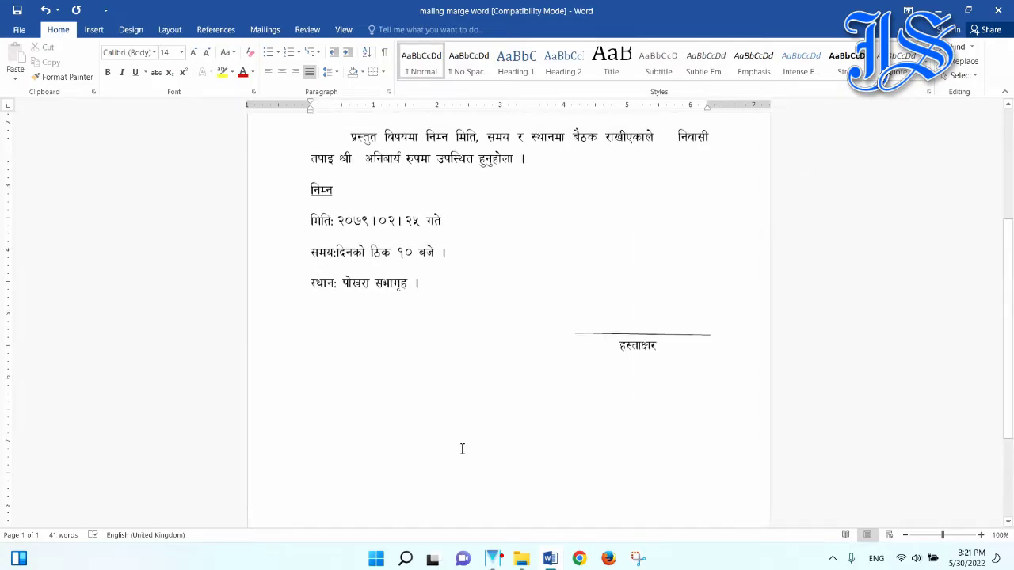
scroll(462, 451, "up", 3)
scroll(462, 449, "up", 2)
scroll(462, 449, "down", 2)
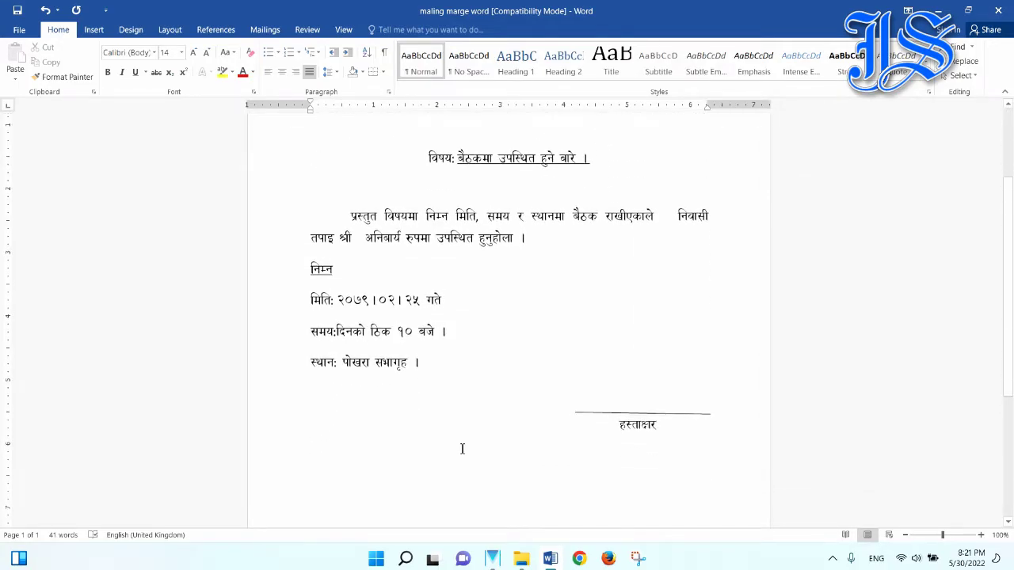
scroll(461, 449, "up", 2)
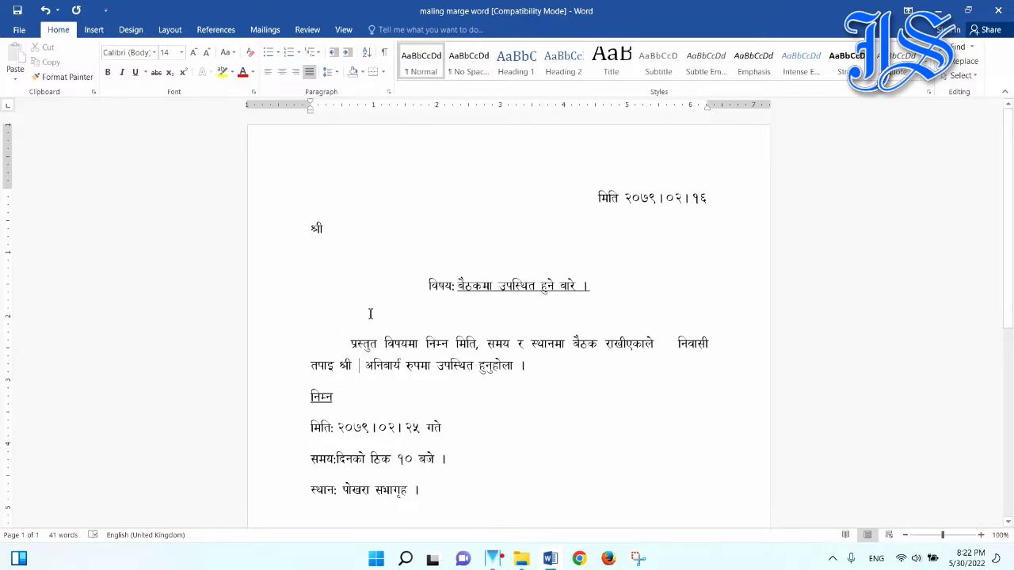
scroll(586, 339, "down", 4)
scroll(864, 211, "down", 4)
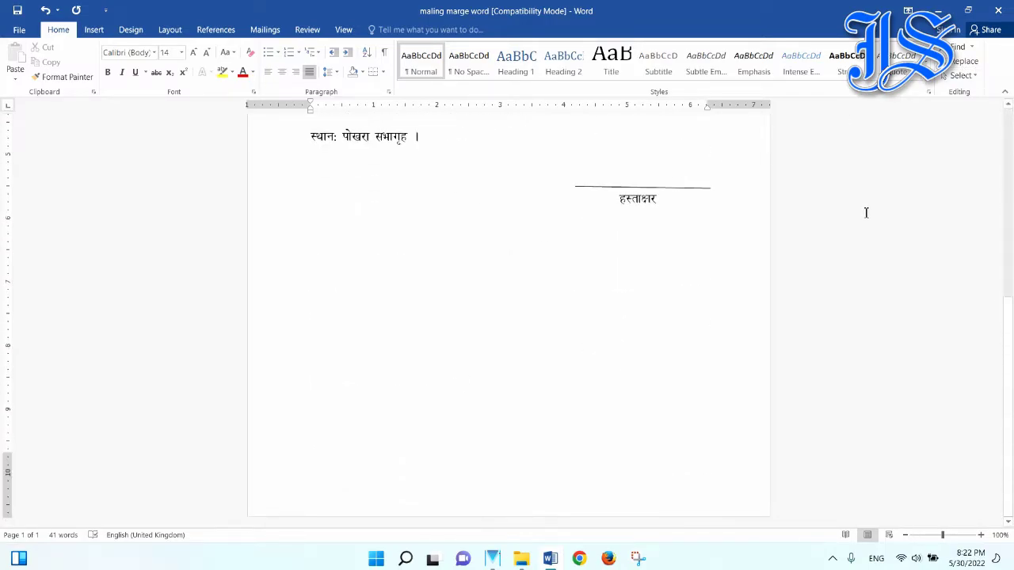
scroll(66, 111, "up", 8)
left_click(17, 10)
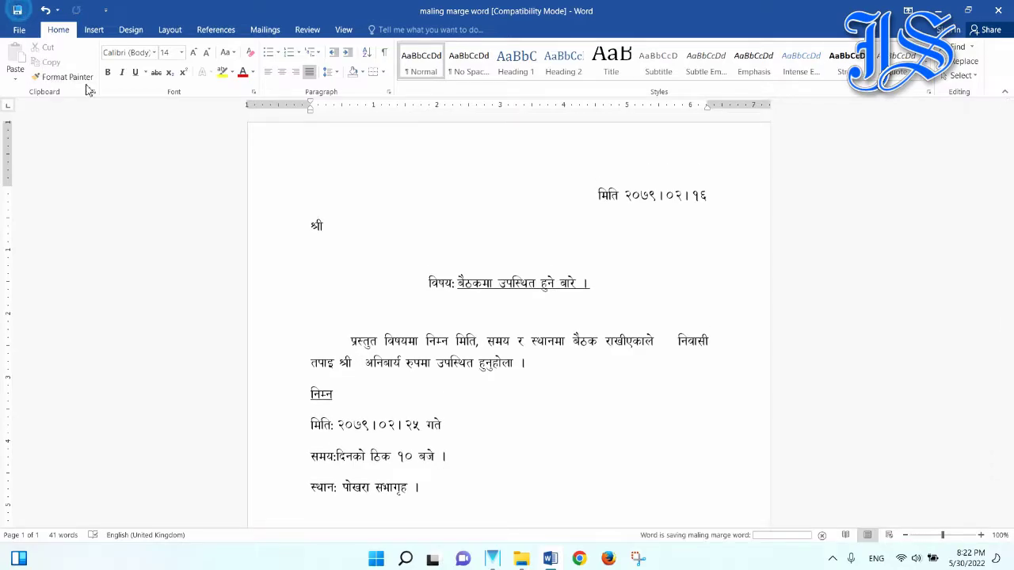
left_click(999, 9)
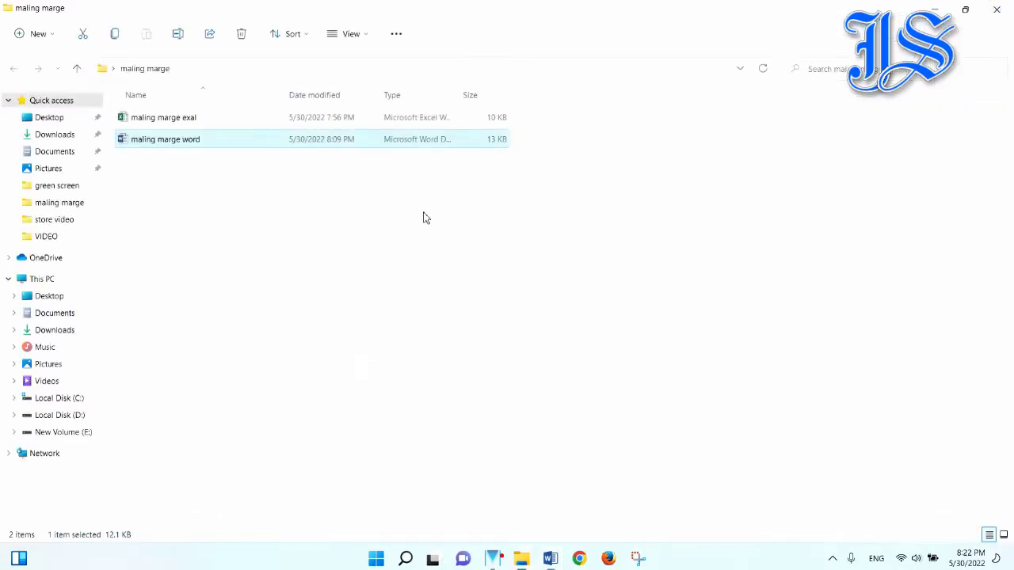
double_click(149, 119)
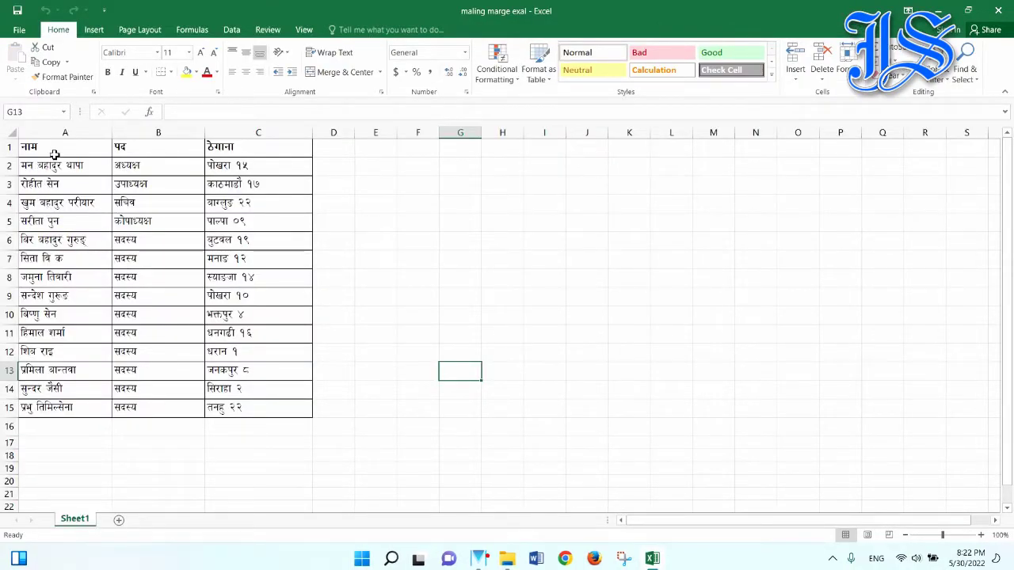
left_click_drag(55, 154, 68, 407)
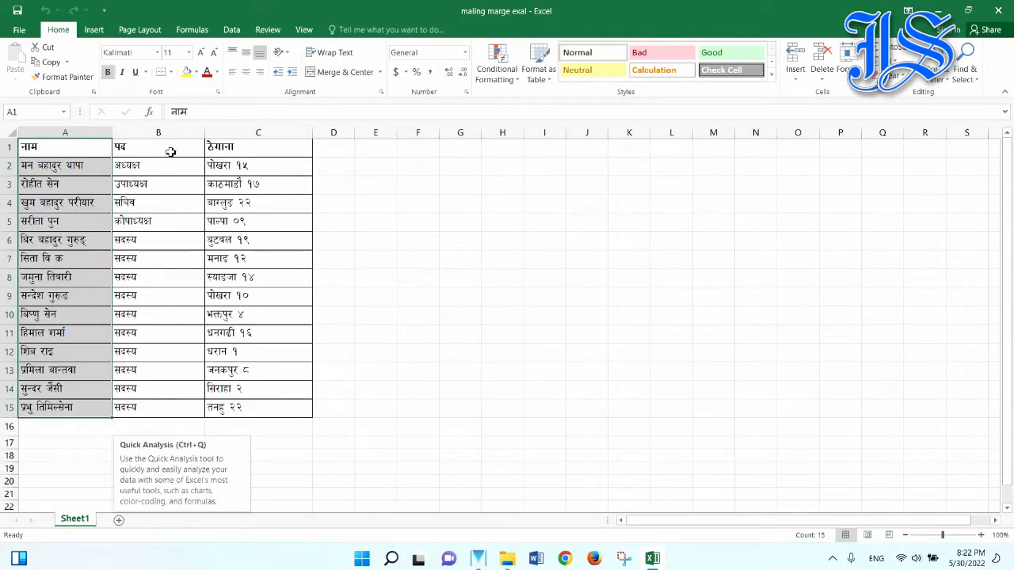
left_click_drag(170, 152, 169, 409)
left_click_drag(275, 147, 269, 407)
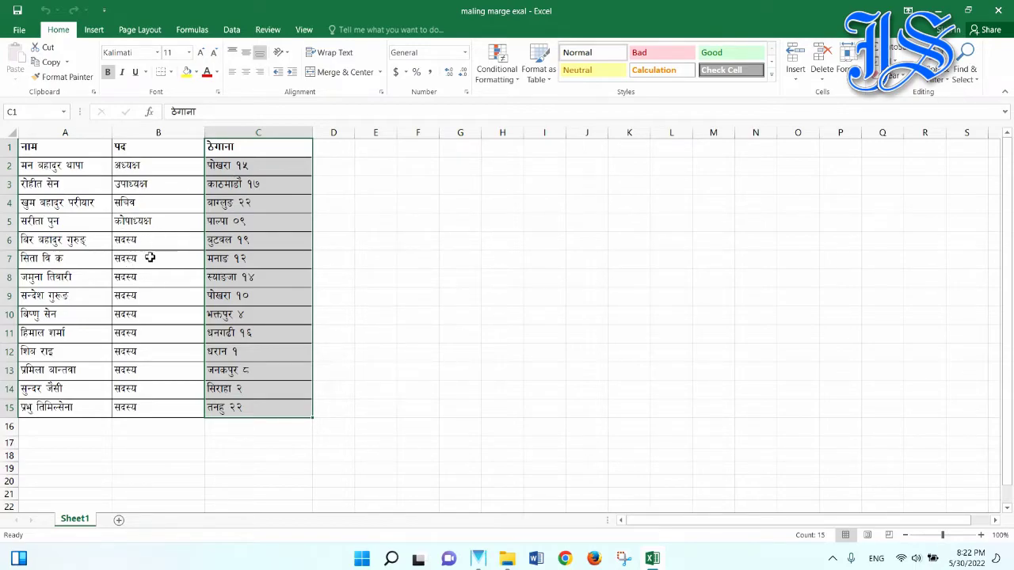
left_click(37, 148)
left_click(9, 148)
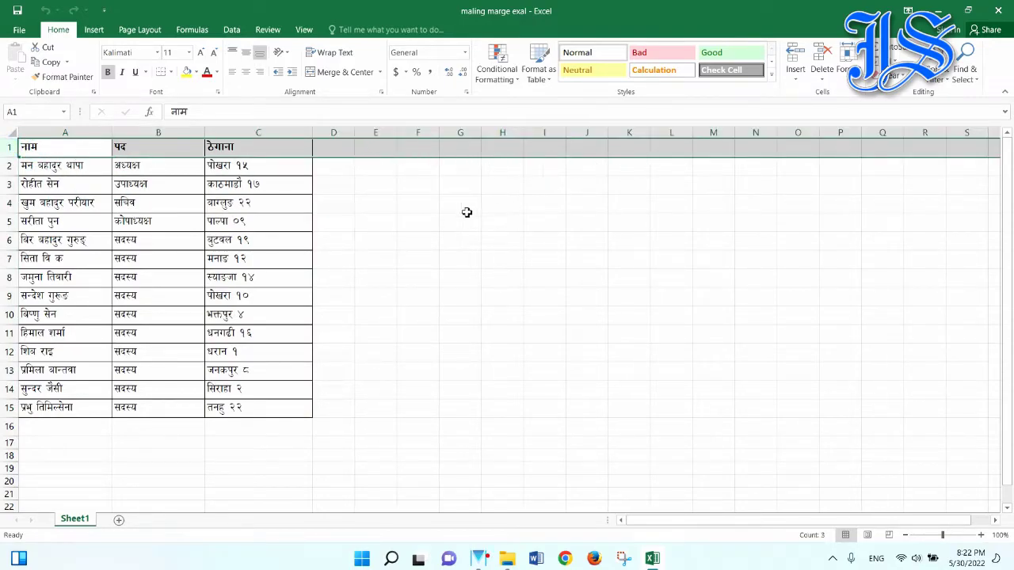
left_click(379, 152)
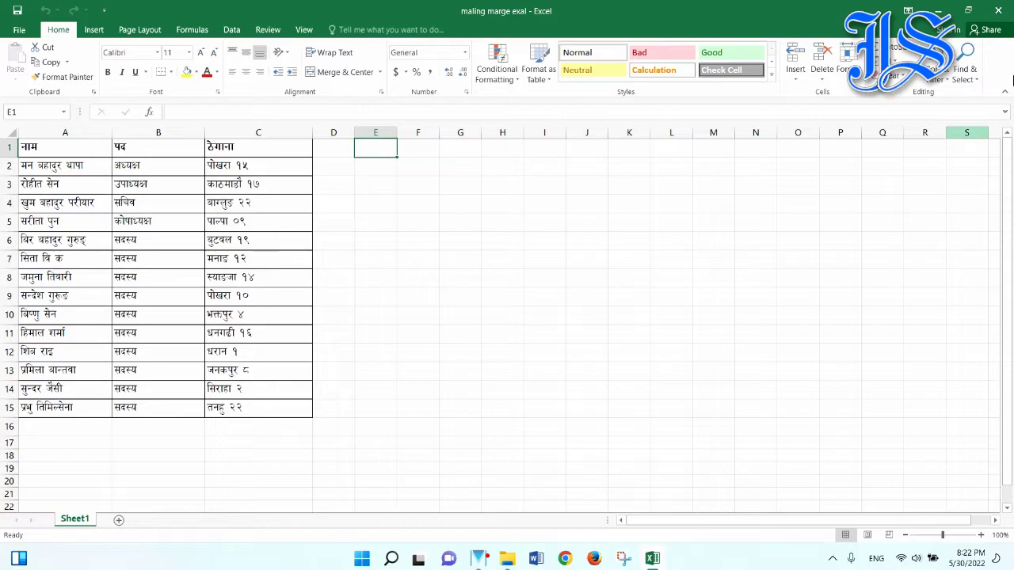
left_click(998, 10)
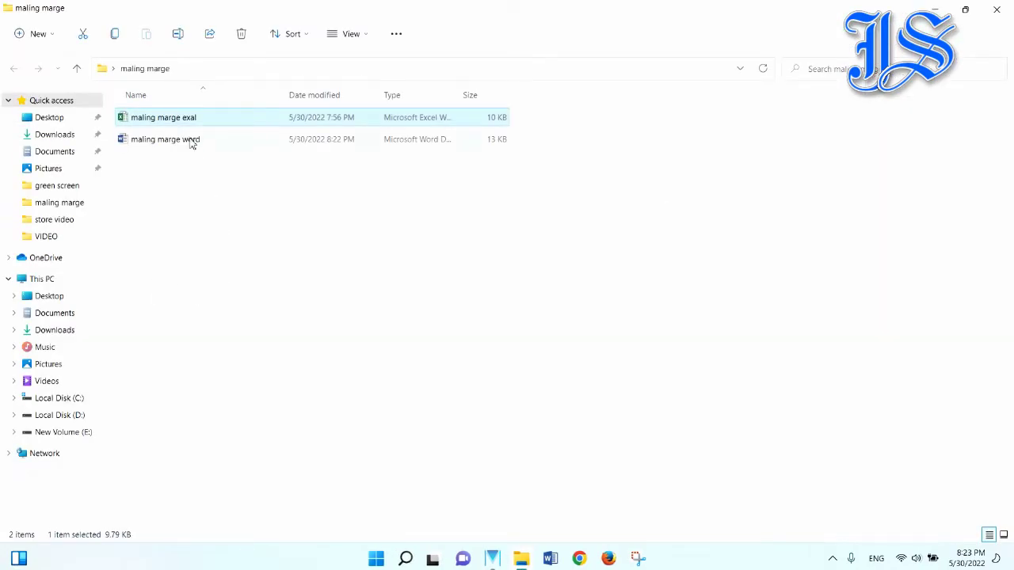
Open maling marge word and use Sheet1$ of Desktop\maling marge\maling marge exal as recipients
double_click(190, 140)
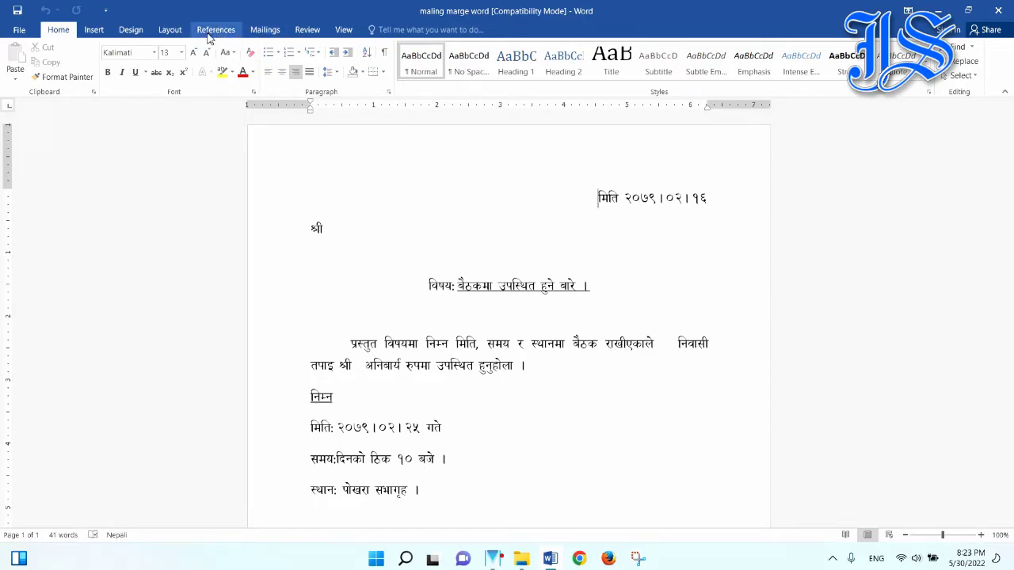
left_click(270, 32)
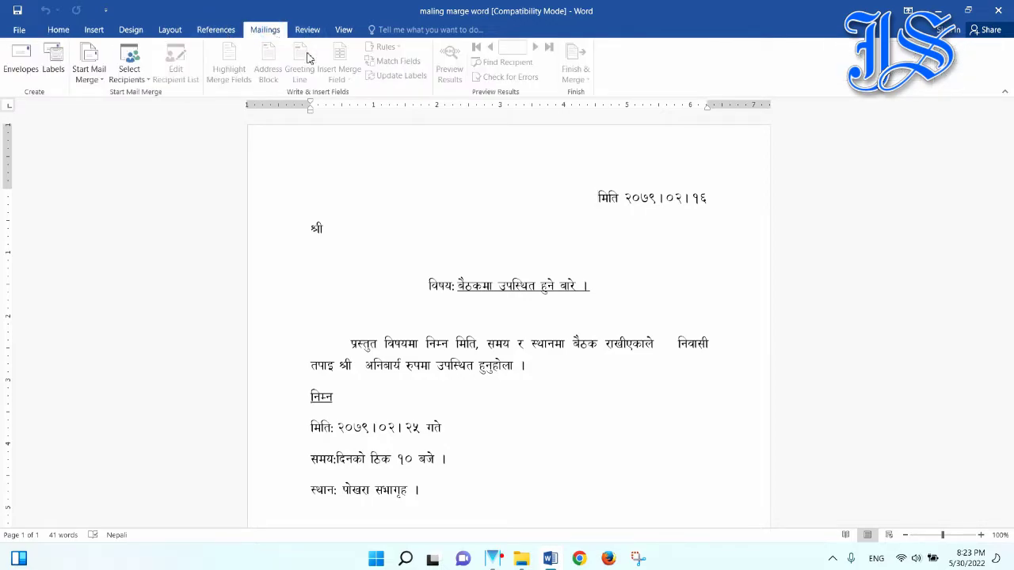
left_click(144, 80)
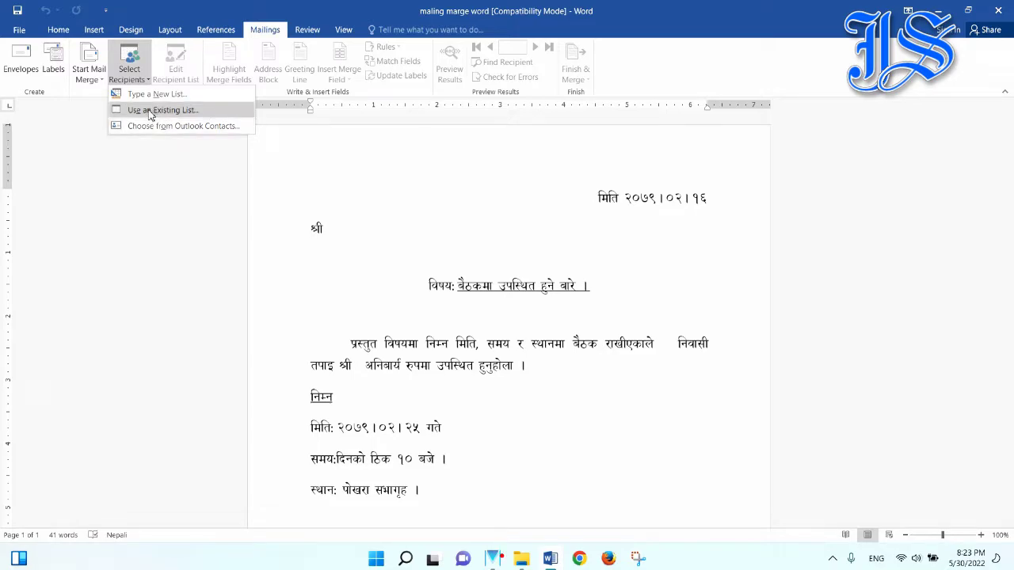
left_click(150, 114)
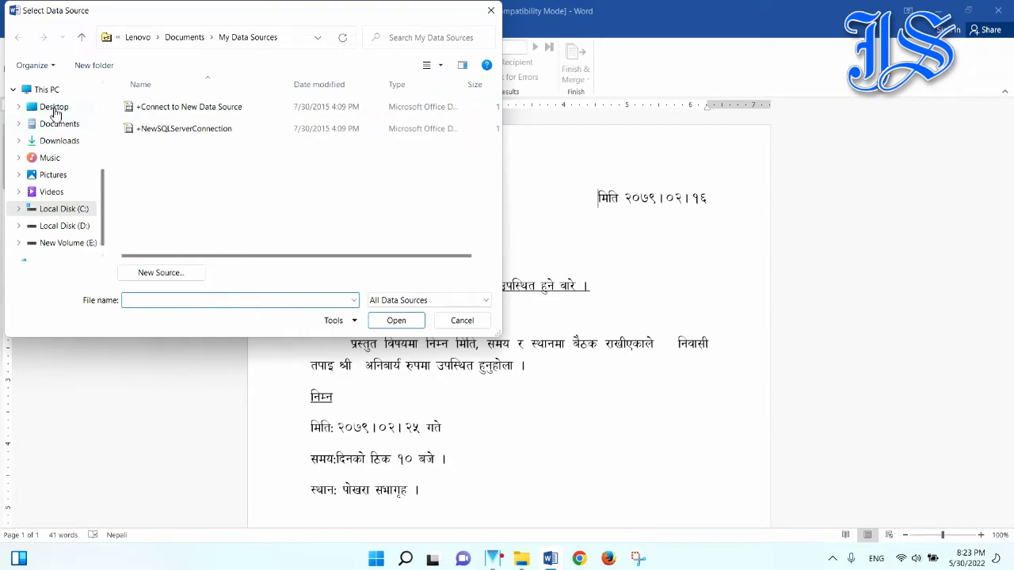
left_click(55, 110)
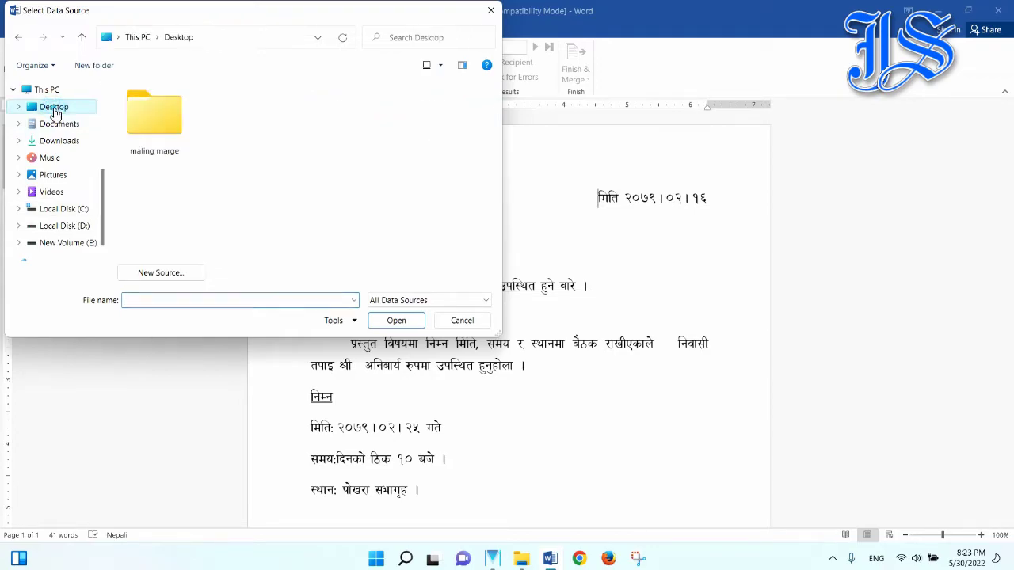
double_click(151, 136)
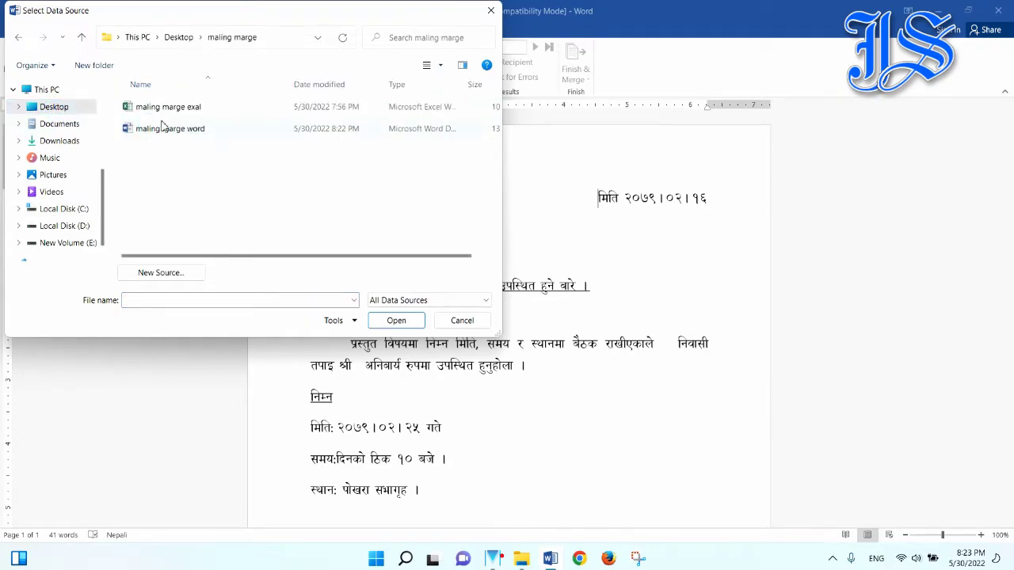
double_click(165, 110)
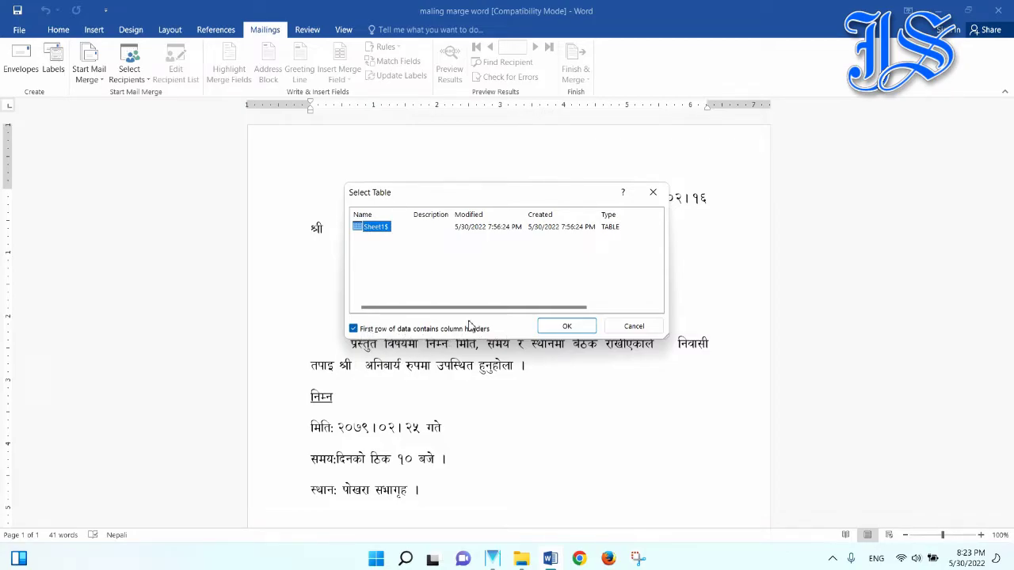
left_click(564, 328)
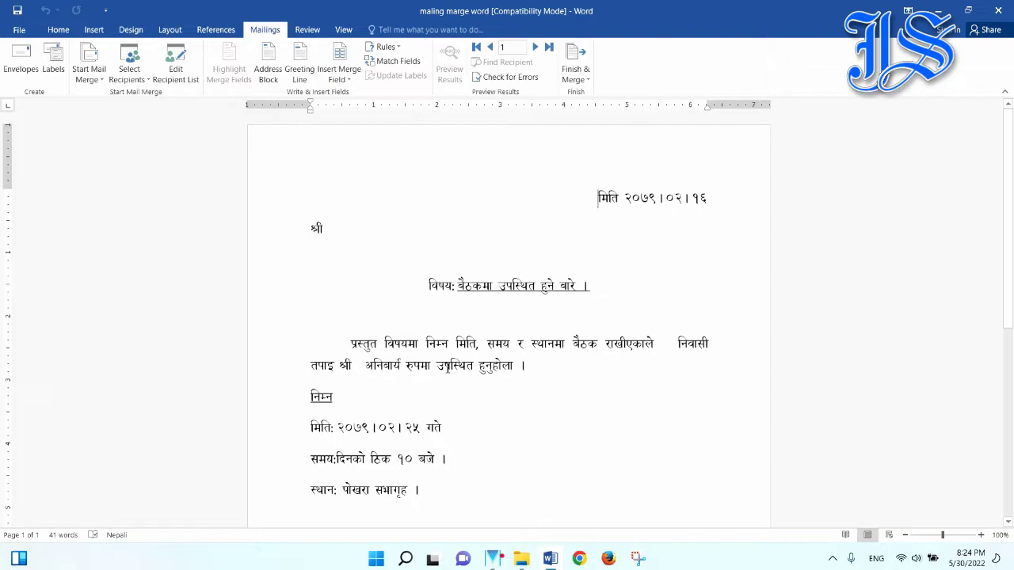
Insert the नाम, पद and ठेगाना merge fields on separate lines after श्री
scroll(596, 322, "down", 6)
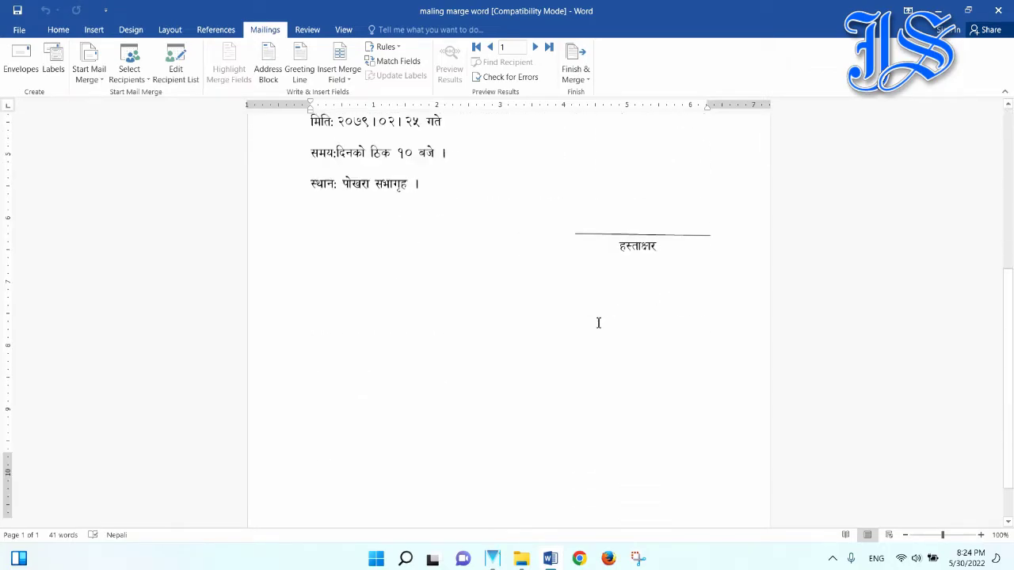
scroll(591, 331, "down", 2)
scroll(552, 309, "up", 5)
scroll(553, 309, "up", 3)
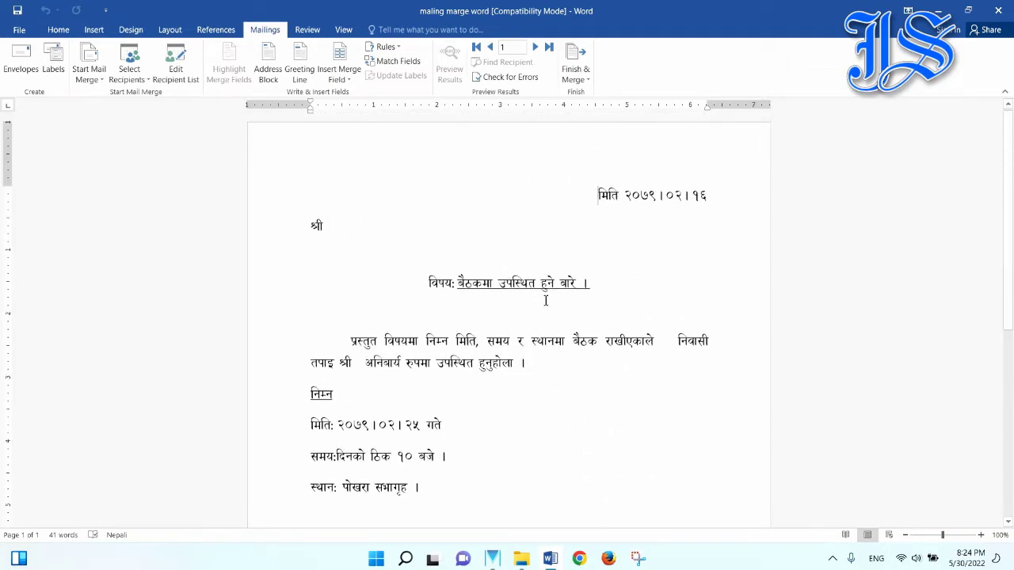
left_click(333, 226)
left_click(349, 83)
left_click(345, 96)
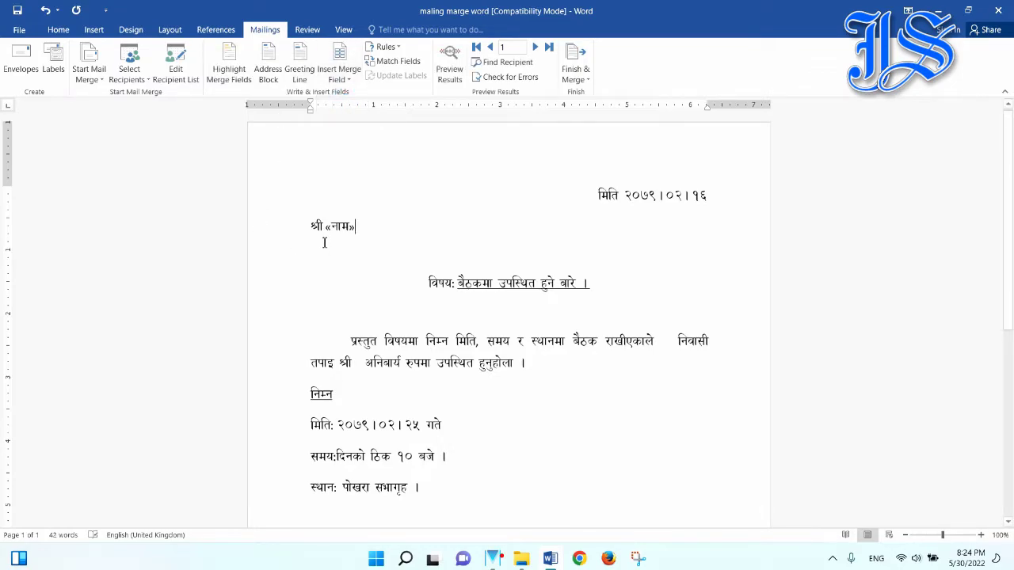
key("Return")
left_click(340, 79)
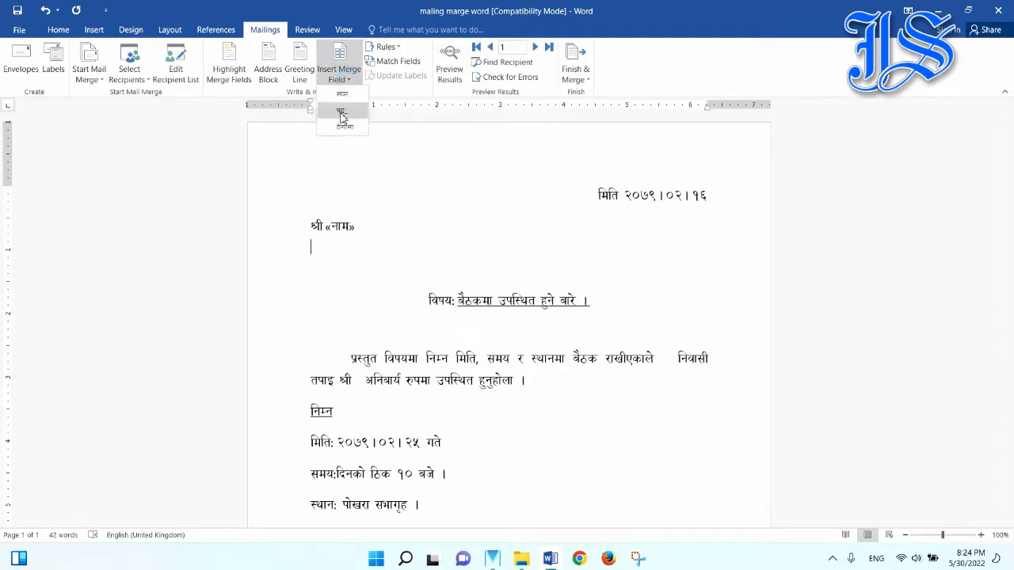
left_click(342, 115)
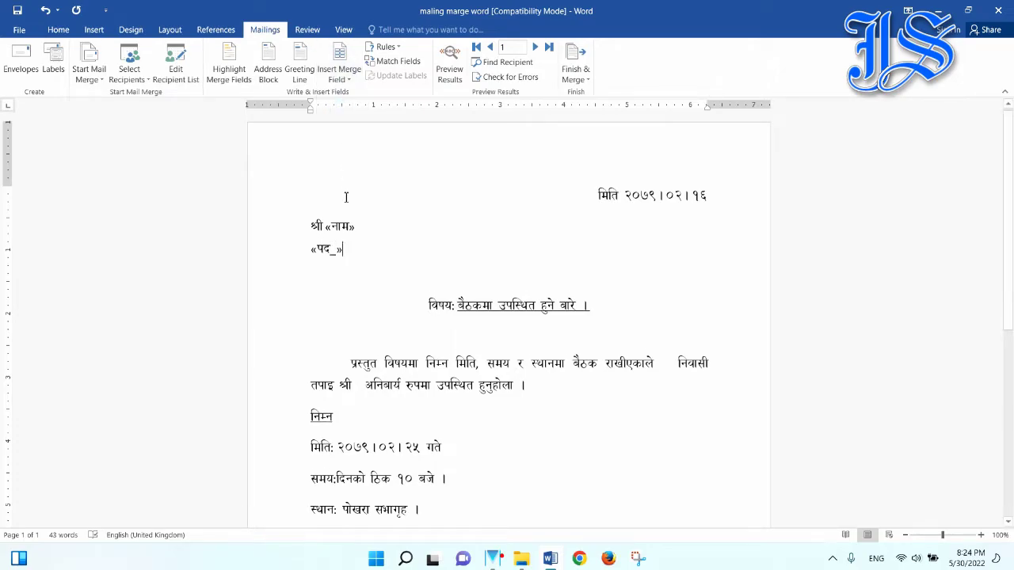
key("Return")
left_click(341, 79)
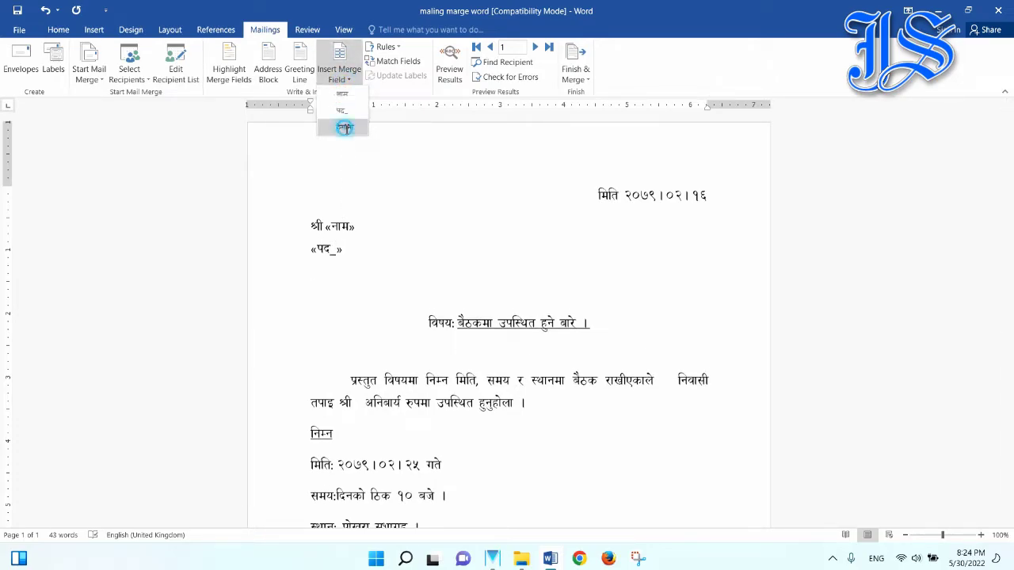
left_click(345, 127)
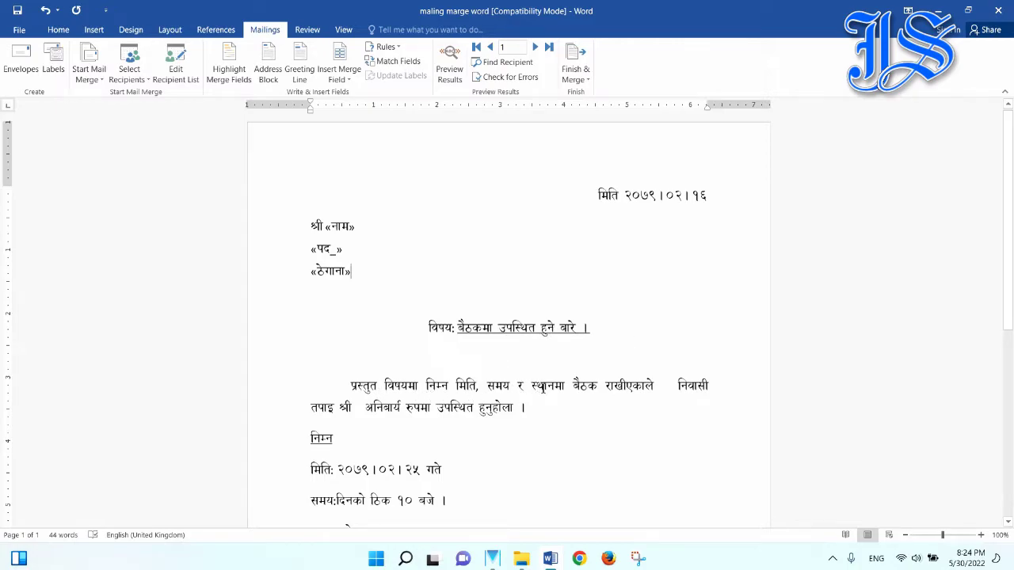
In the body paragraph, insert «ठेगाना» before निवासी and «नाम» after श्री
left_click(668, 385)
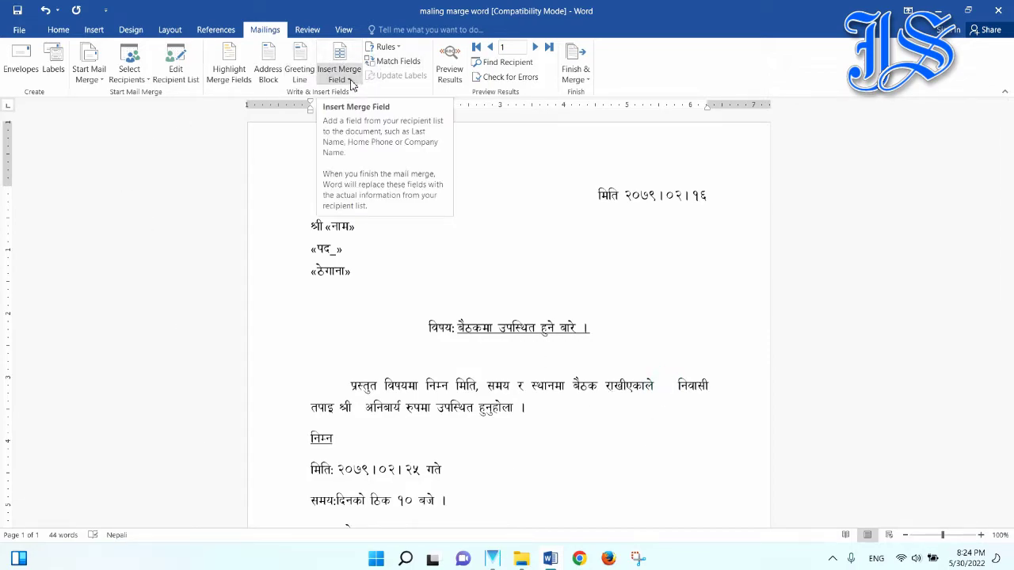
left_click(353, 84)
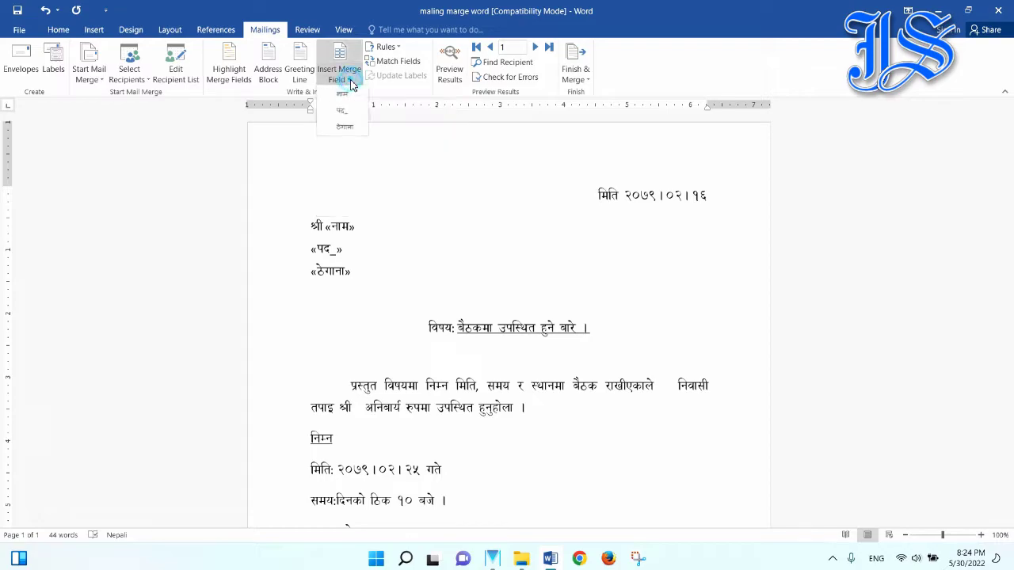
left_click(344, 129)
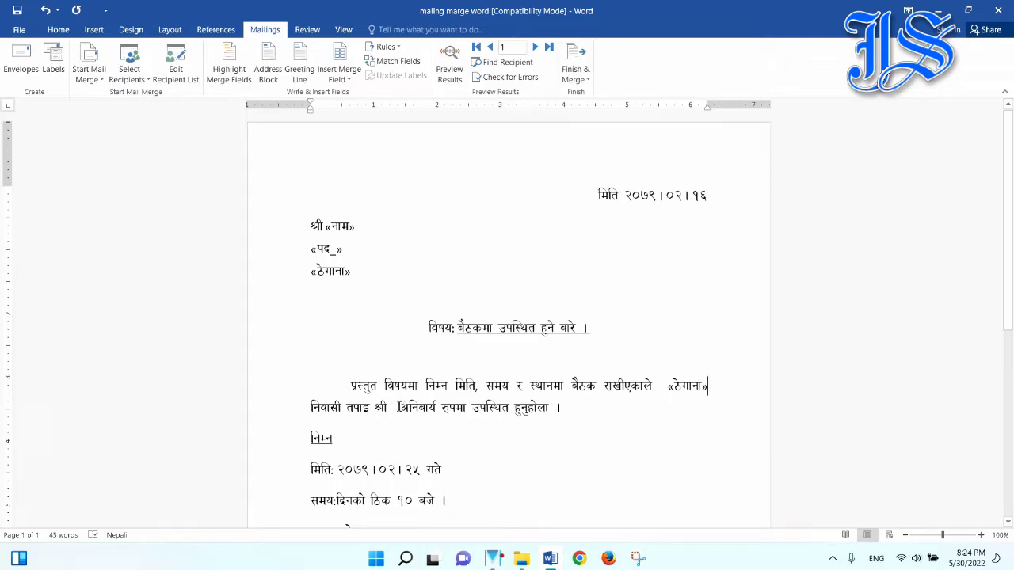
left_click(393, 407)
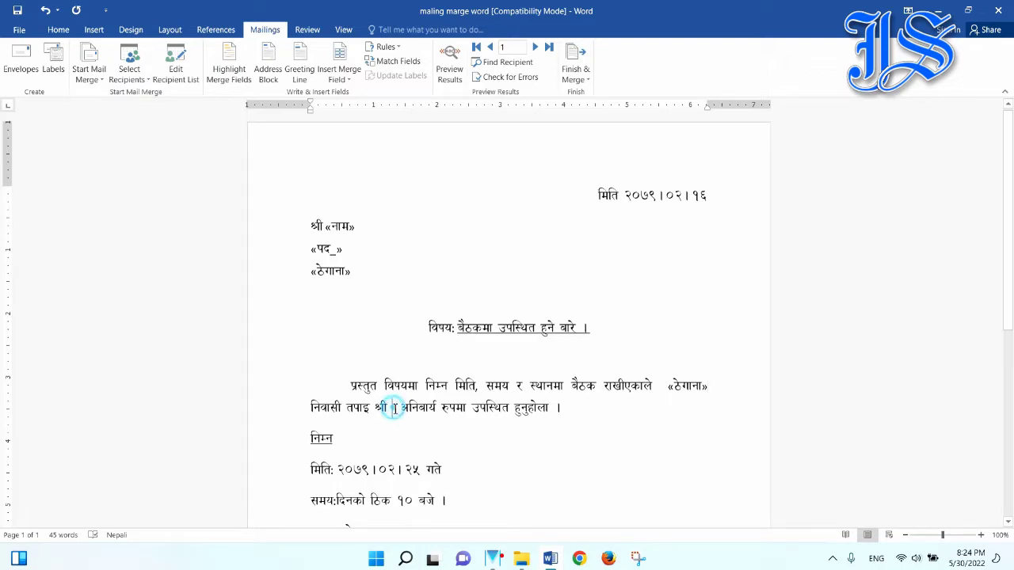
left_click(346, 83)
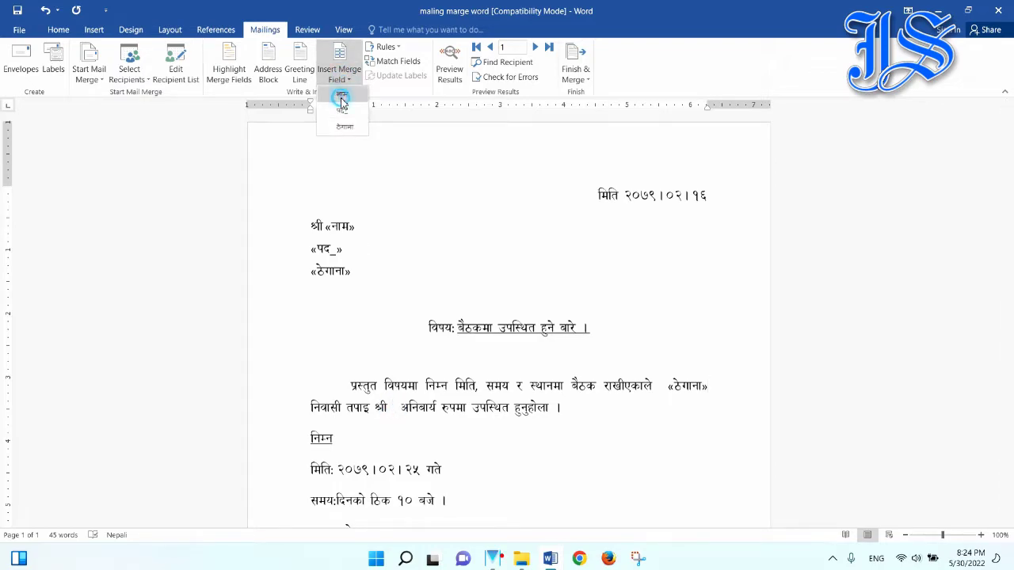
left_click(343, 106)
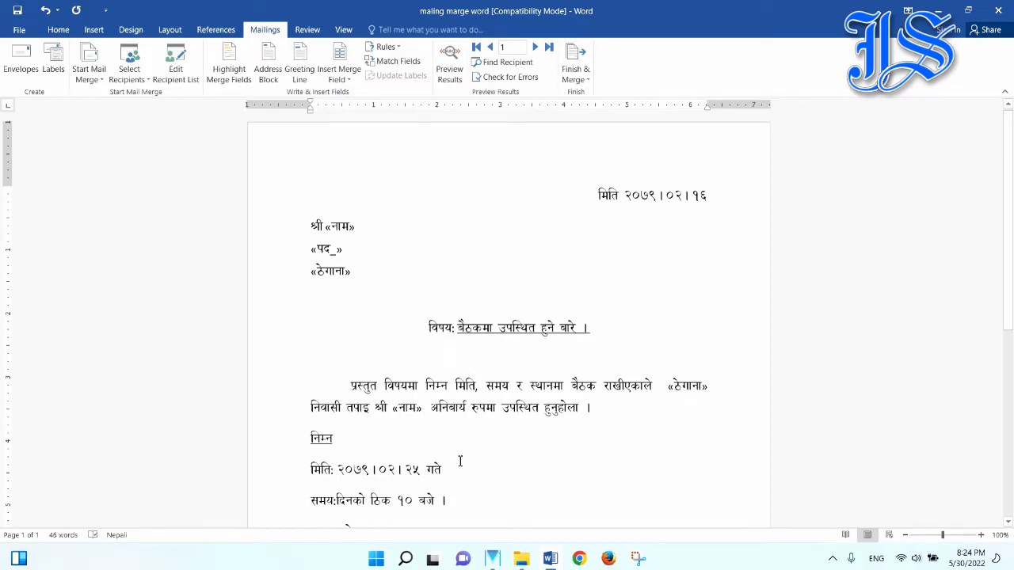
scroll(459, 461, "down", 2)
scroll(459, 459, "down", 4)
scroll(458, 452, "down", 3)
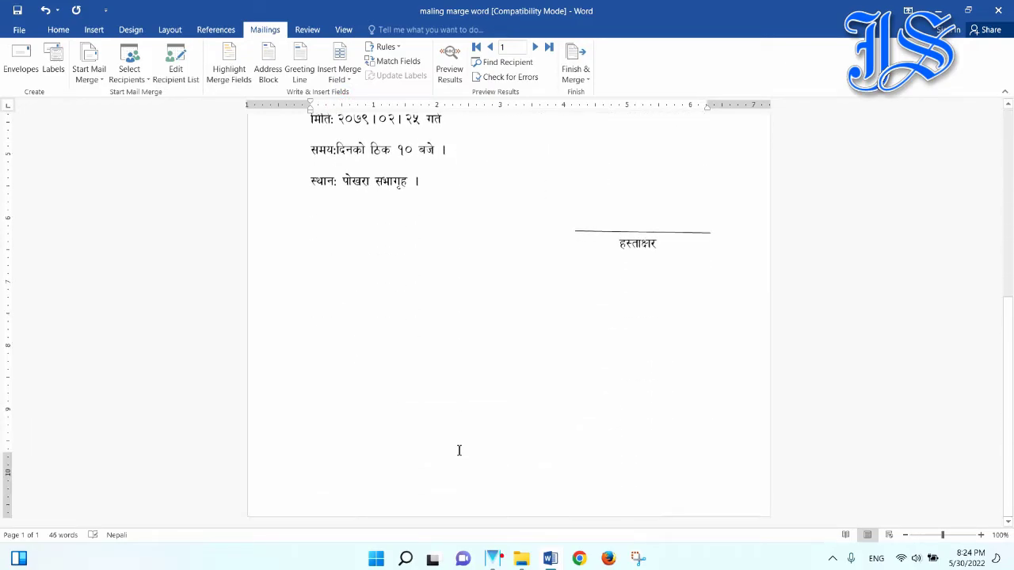
scroll(459, 447, "up", 4)
scroll(459, 446, "up", 3)
scroll(459, 443, "up", 2)
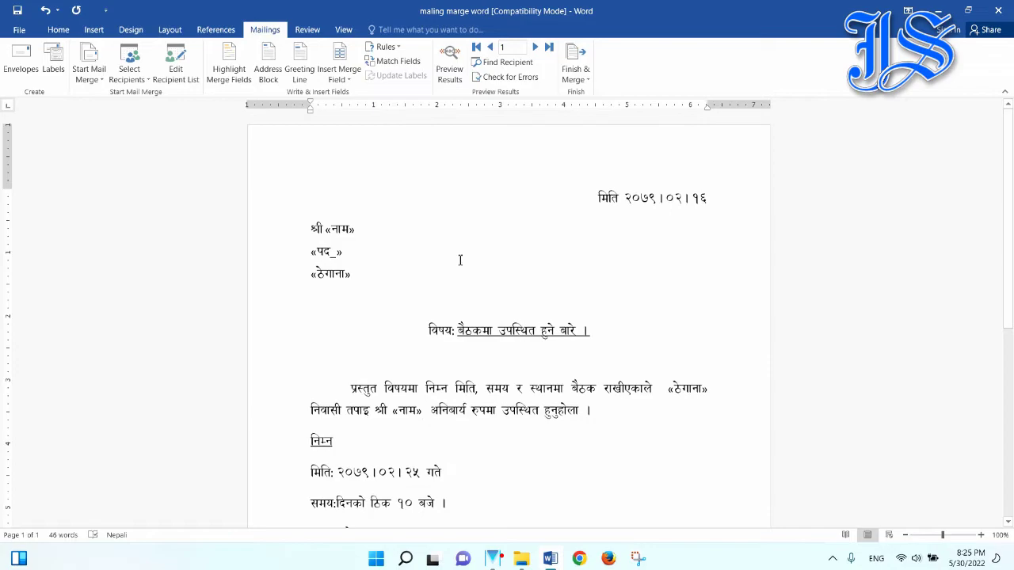
left_click(449, 68)
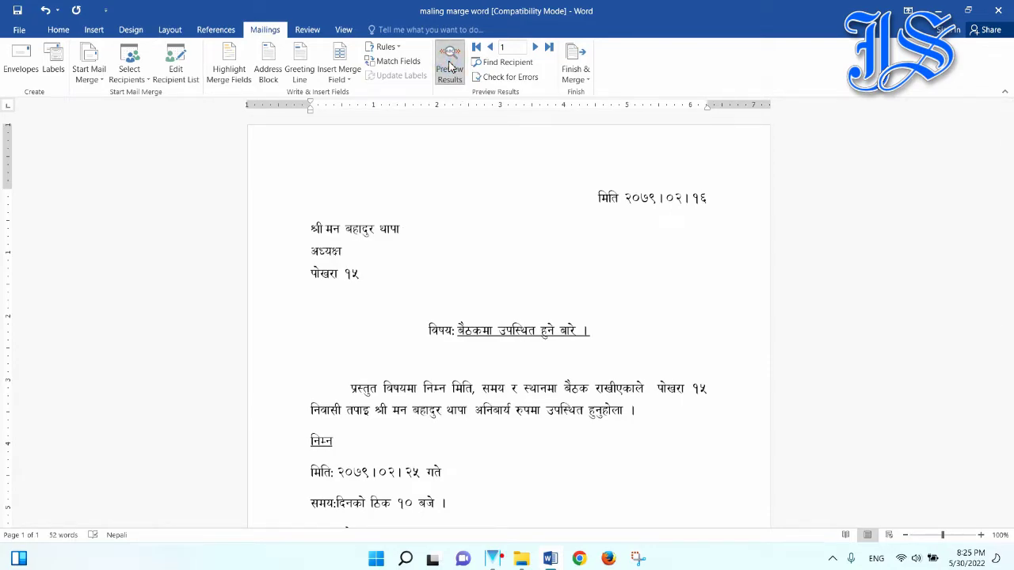
left_click(449, 67)
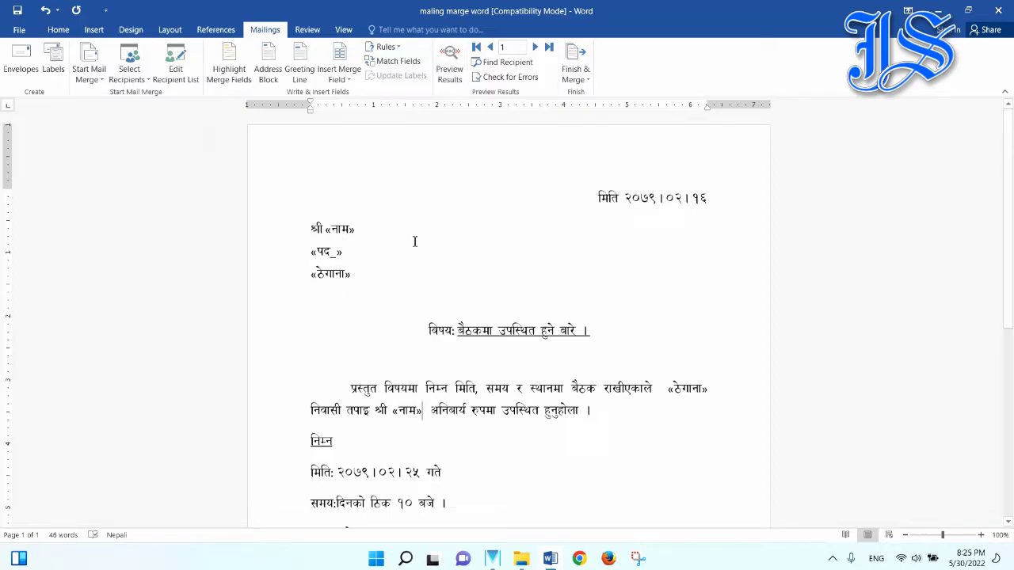
left_click(449, 67)
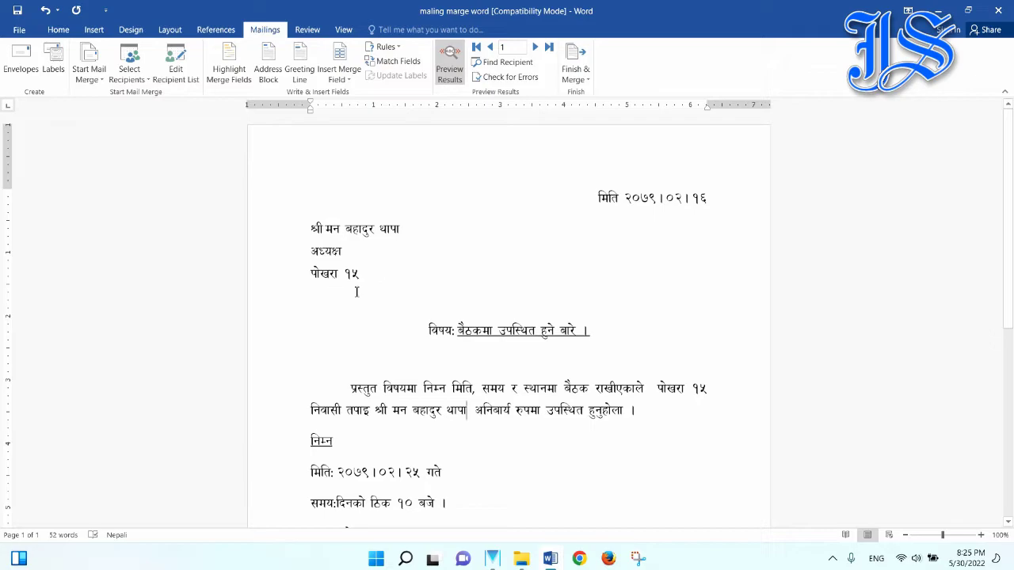
scroll(423, 288, "down", 8)
scroll(424, 290, "up", 5)
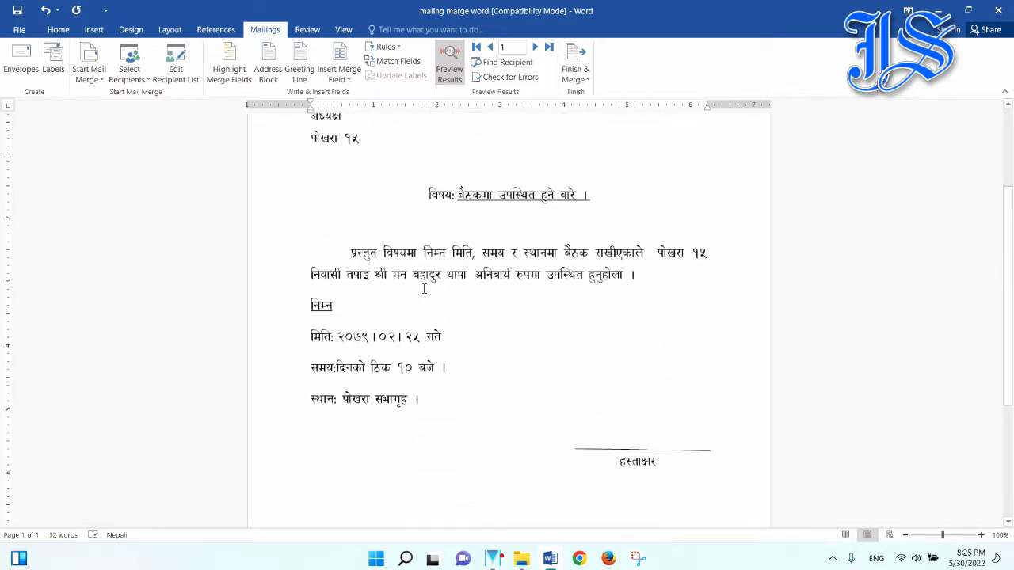
scroll(423, 288, "up", 1)
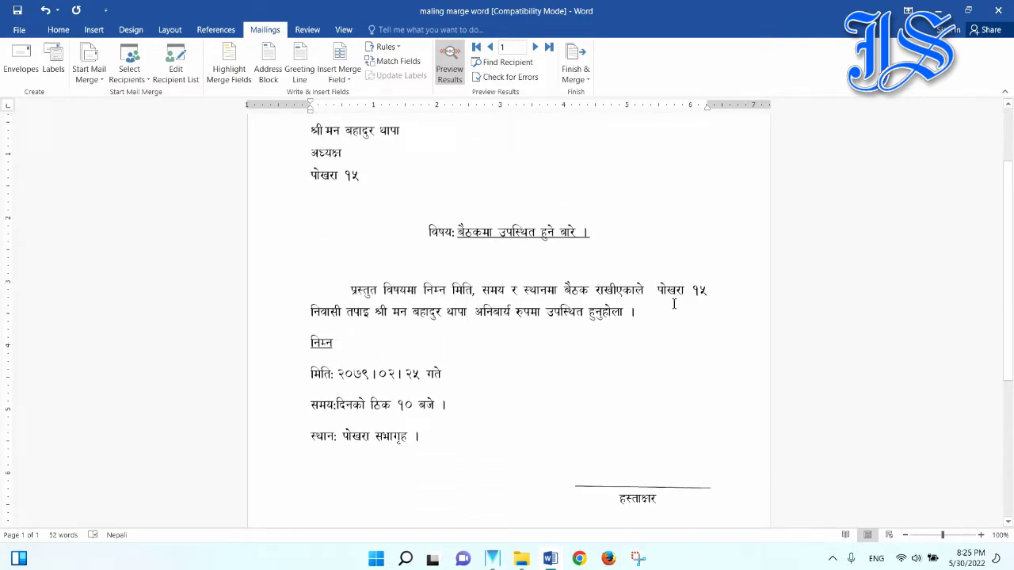
left_click(449, 67)
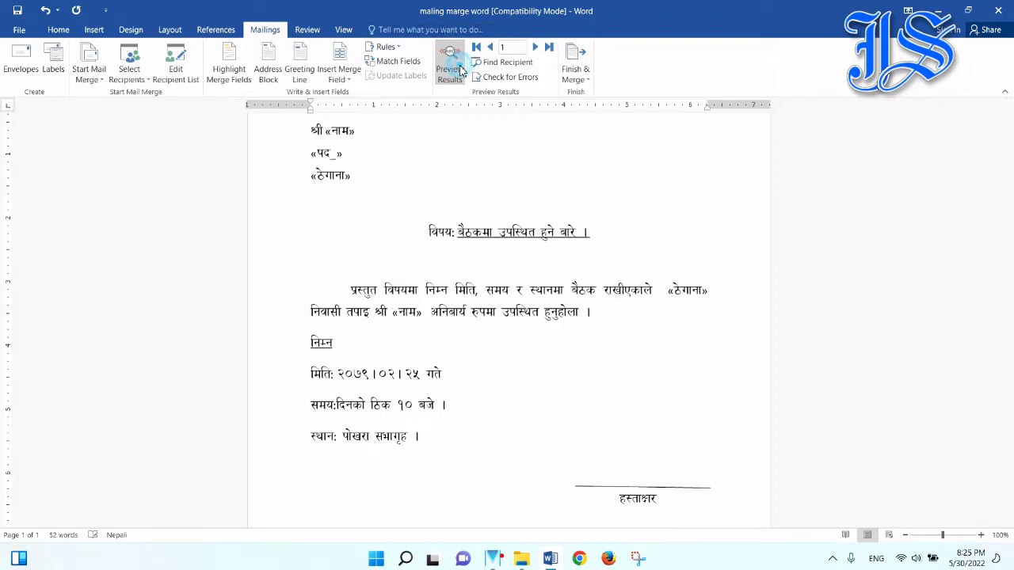
left_click_drag(709, 290, 665, 291)
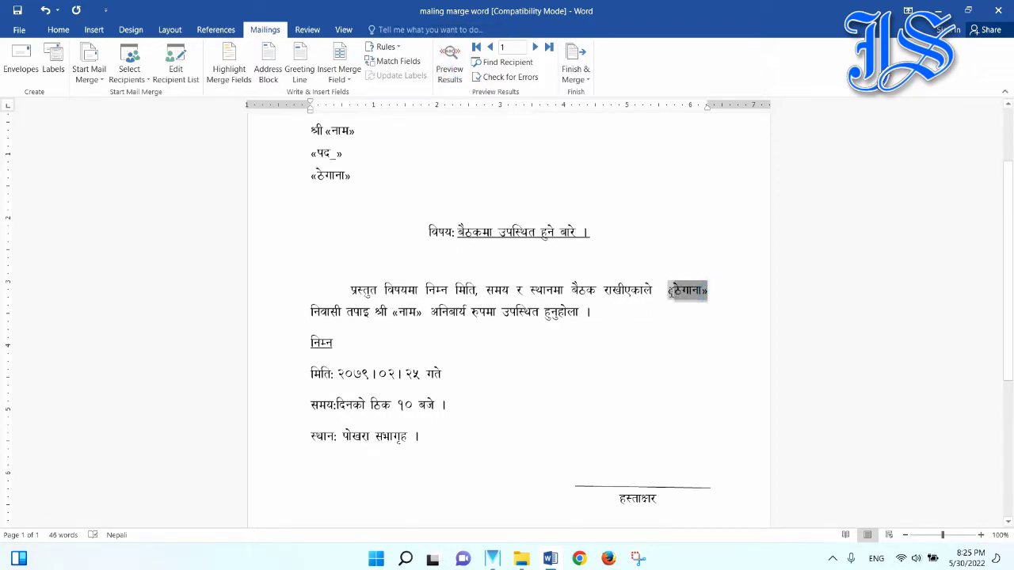
Colour the paragraph's «ठेगाना» and «नाम» fields red, then preview the first recipient's letter
left_click(19, 29)
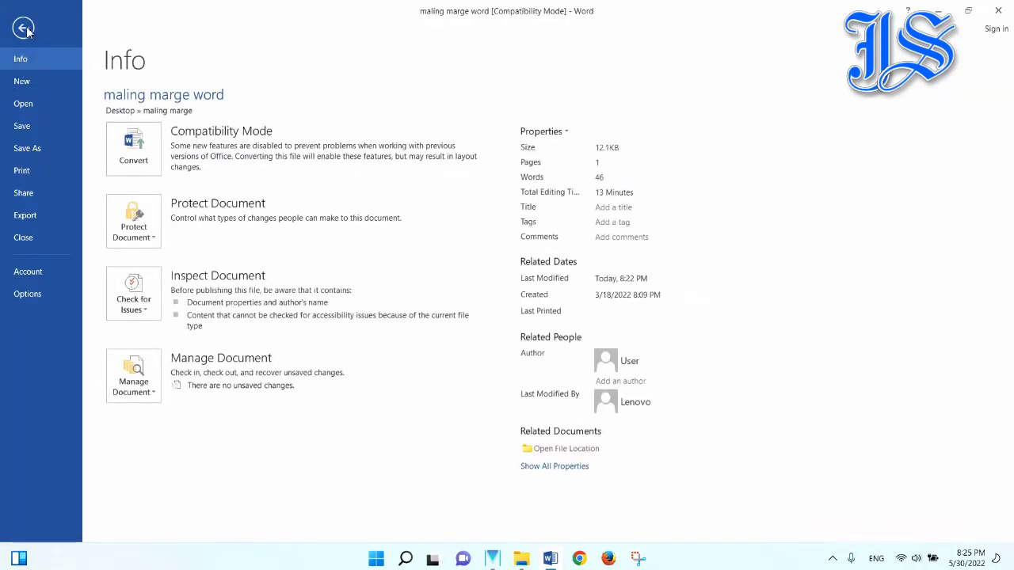
left_click(23, 27)
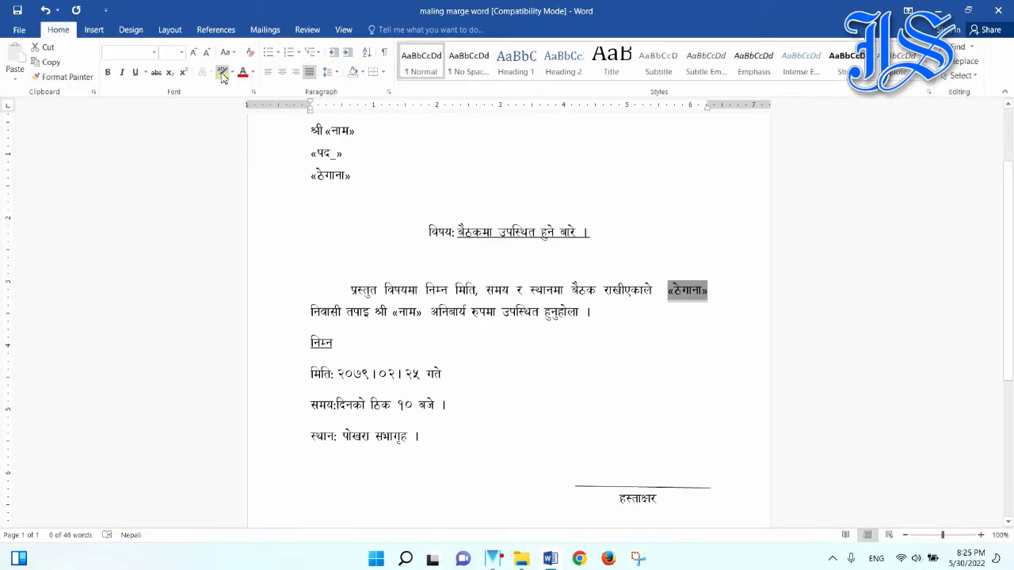
left_click(242, 72)
double_click(406, 312)
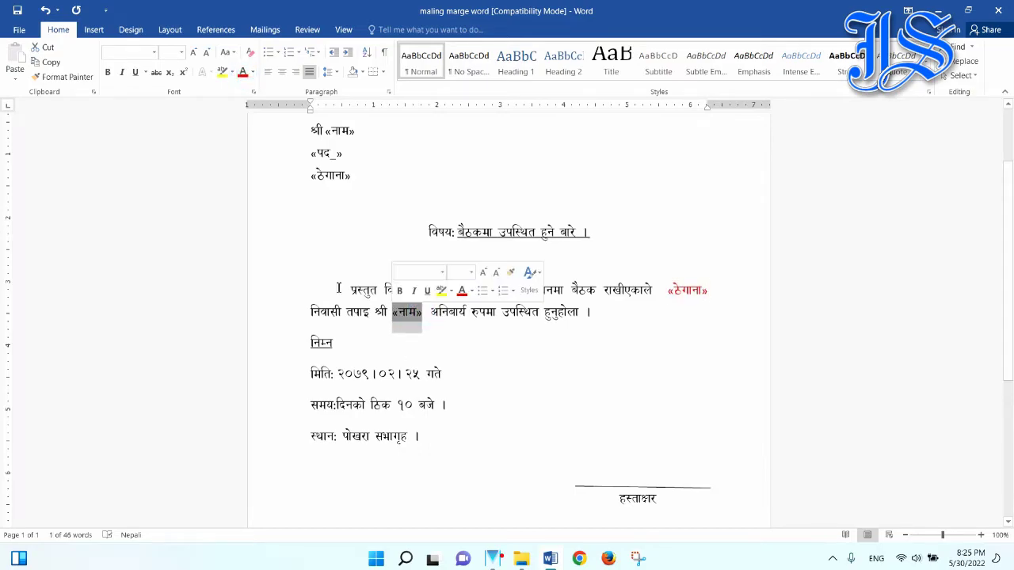
left_click(242, 72)
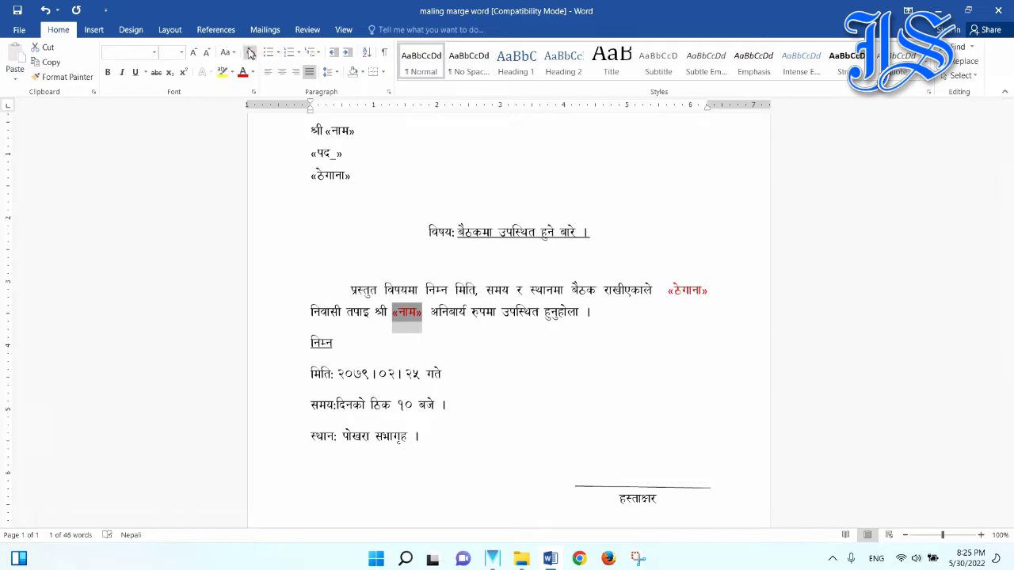
left_click(265, 29)
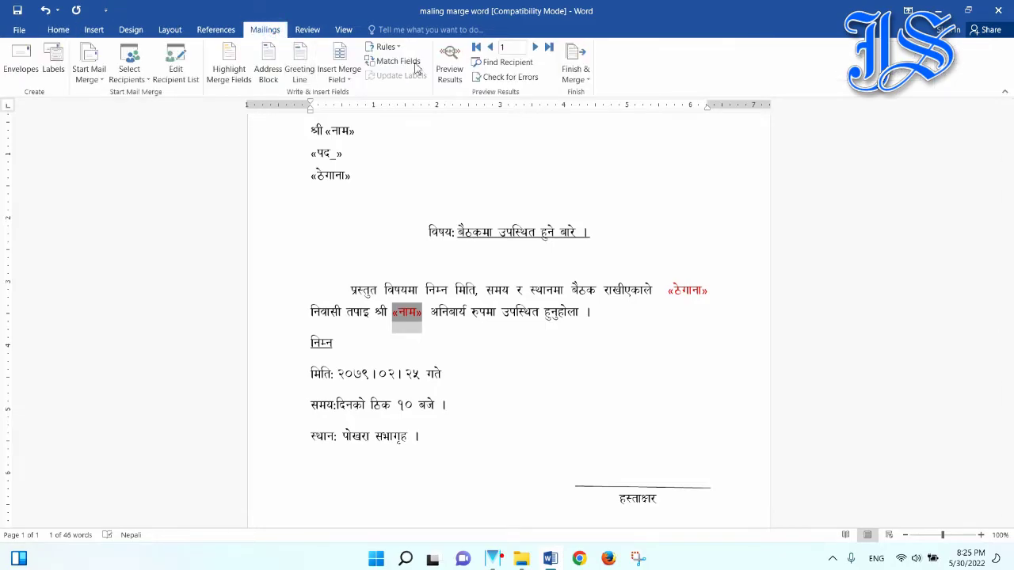
left_click(452, 65)
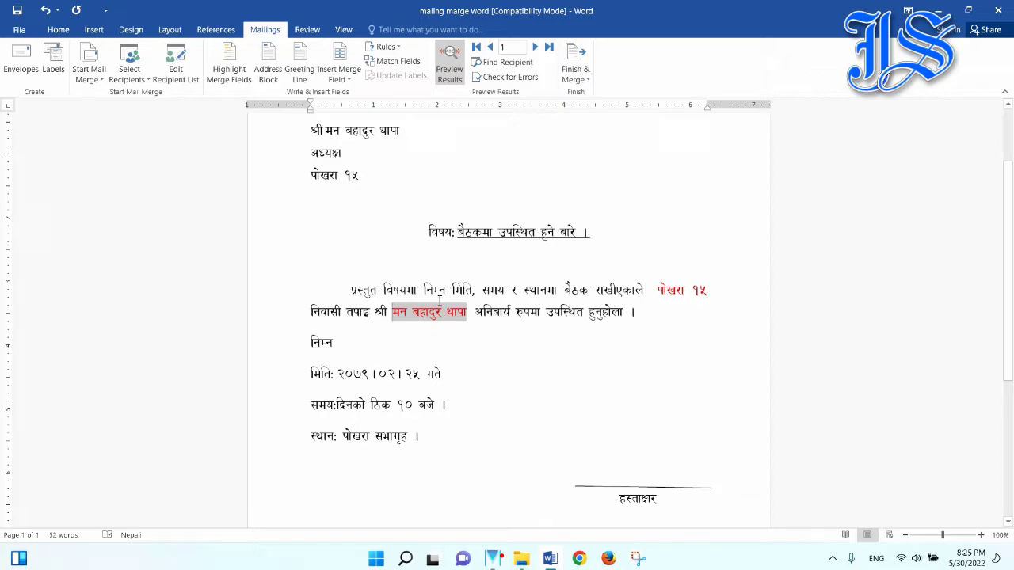
Scroll through the preview and check the Finish & Merge options without choosing one
scroll(470, 373, "down", 3)
scroll(471, 373, "down", 3)
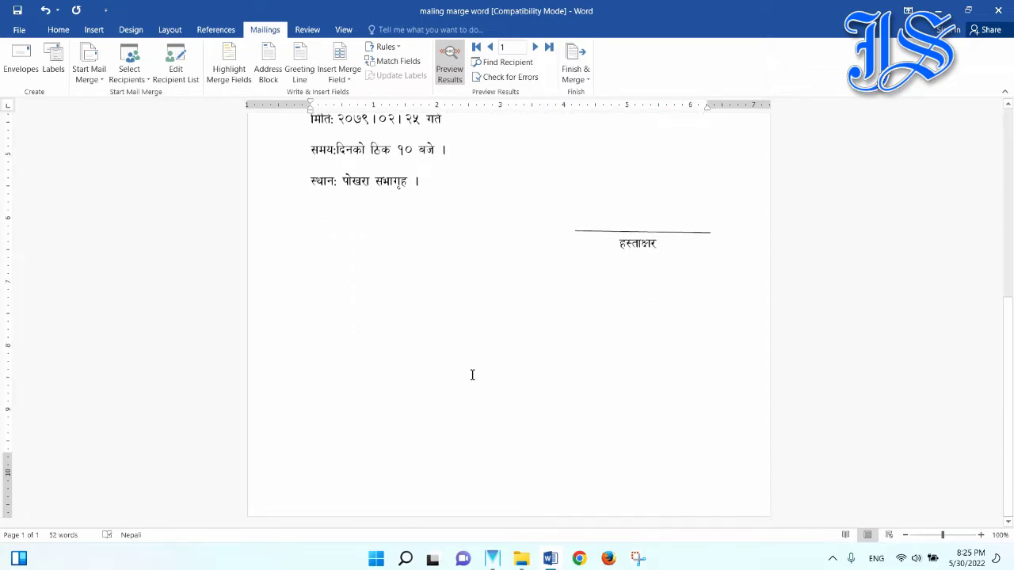
scroll(472, 373, "up", 3)
scroll(472, 373, "up", 2)
scroll(472, 373, "up", 2)
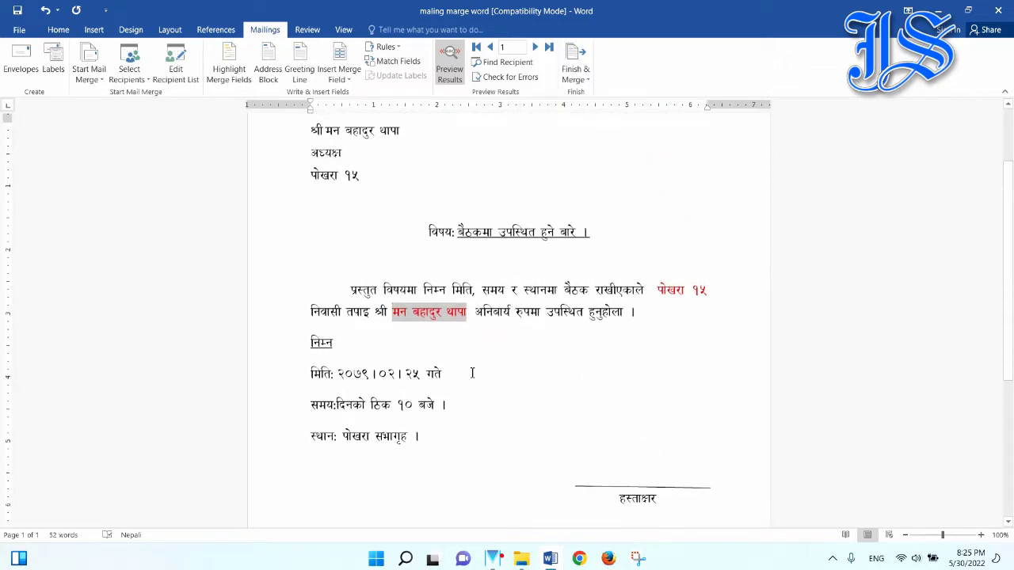
scroll(471, 371, "up", 2)
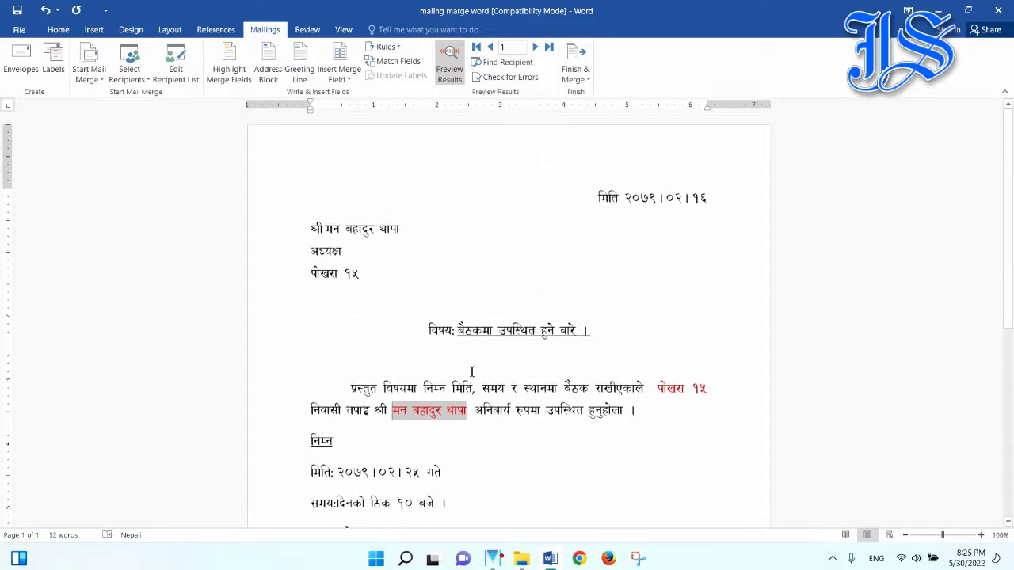
left_click(580, 73)
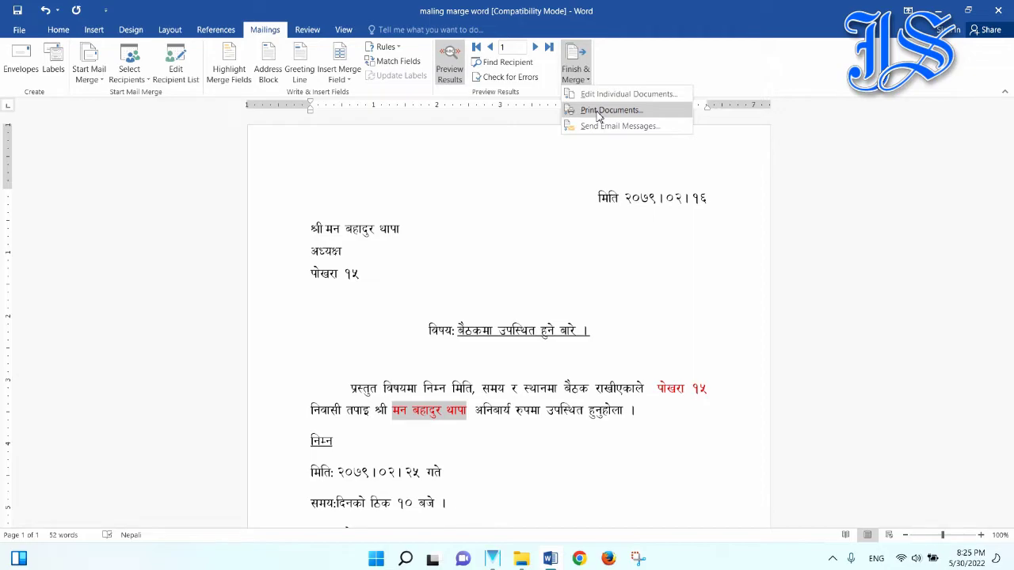
left_click(498, 229)
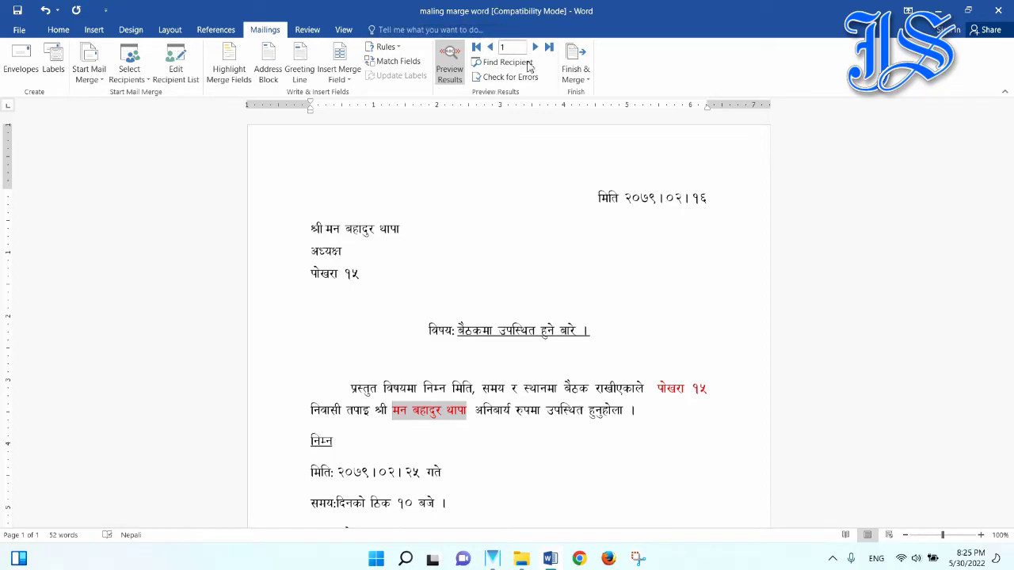
Step the preview forward through the records to 15, then back to record 14
left_click(535, 48)
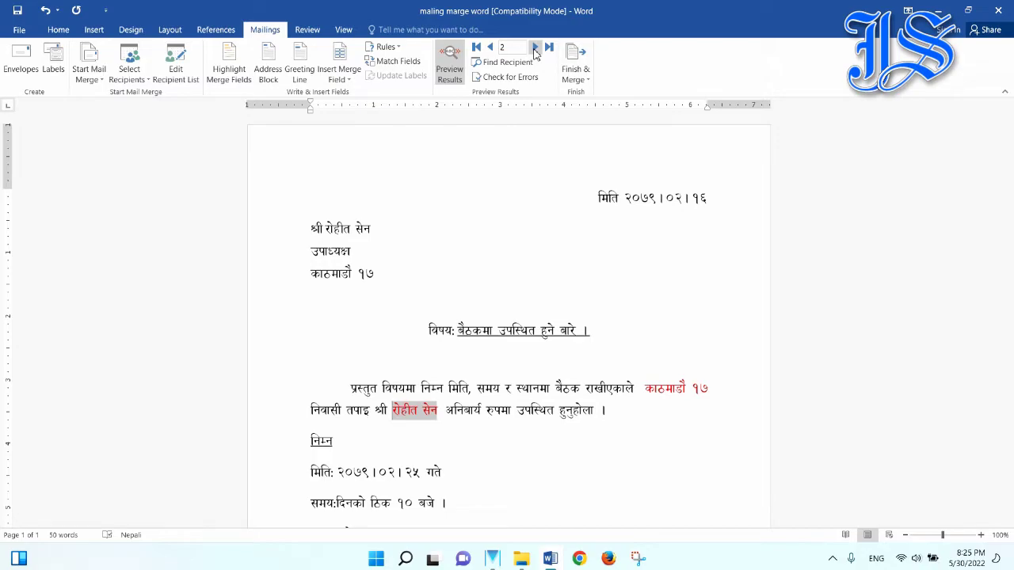
left_click(535, 48)
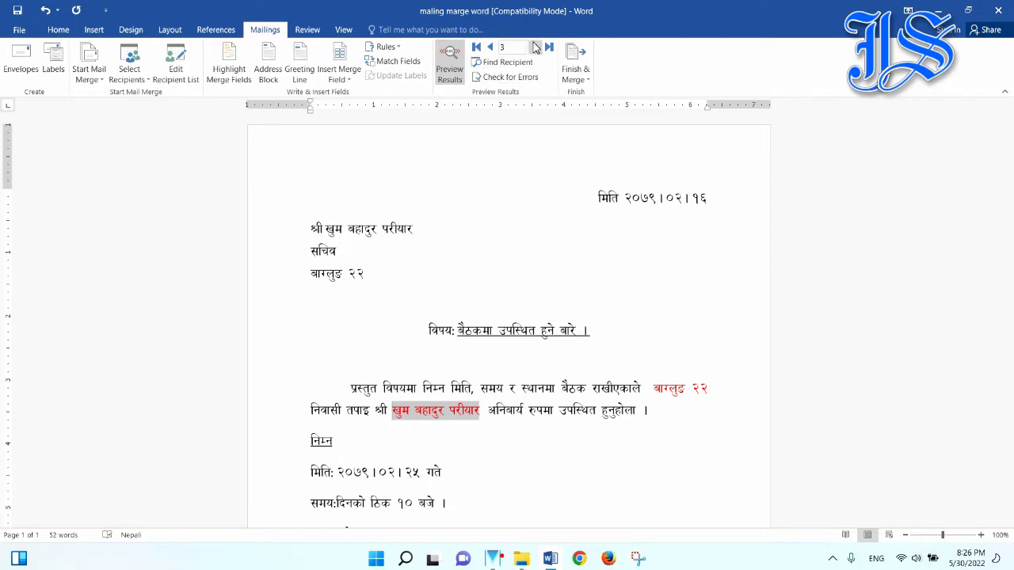
left_click(536, 48)
left_click(535, 48)
left_click(536, 48)
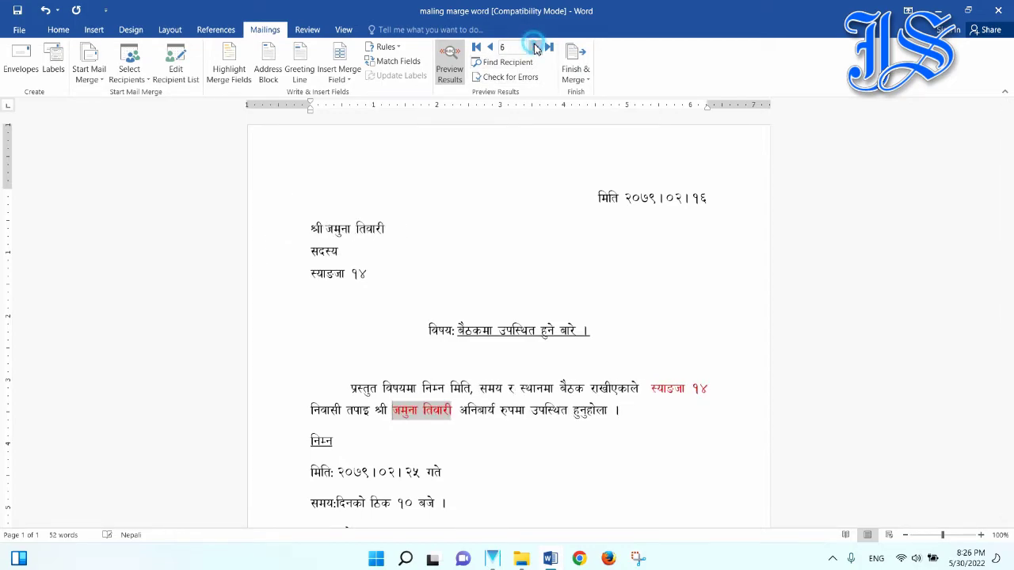
double_click(535, 47)
double_click(535, 47)
double_click(535, 47)
double_click(536, 48)
left_click(535, 48)
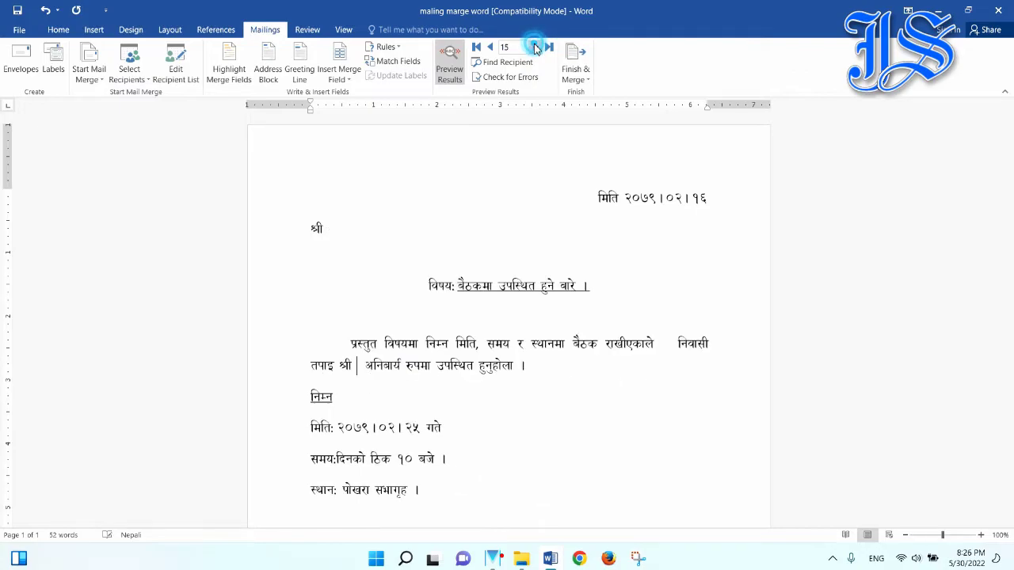
left_click(488, 47)
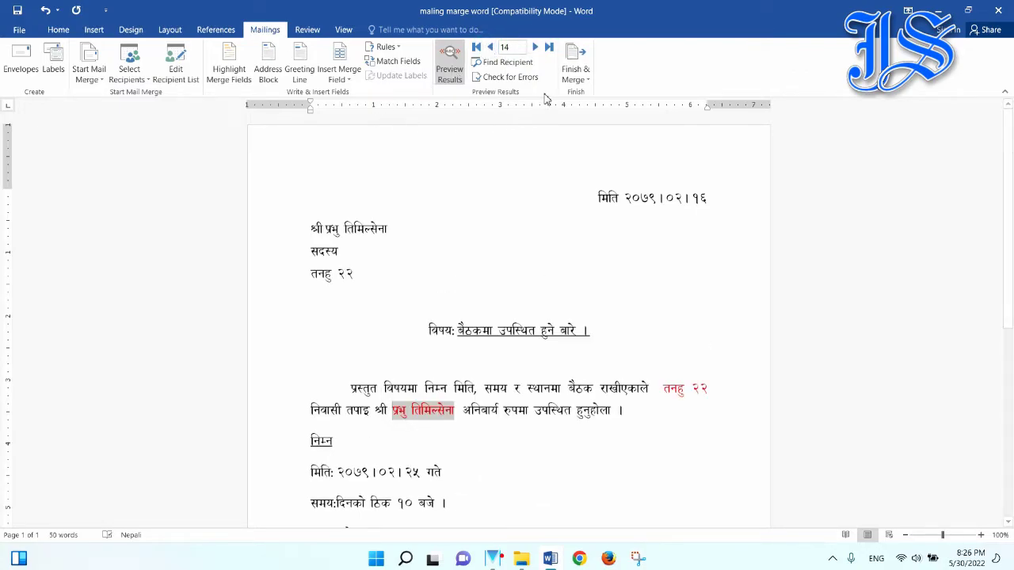
left_click(575, 72)
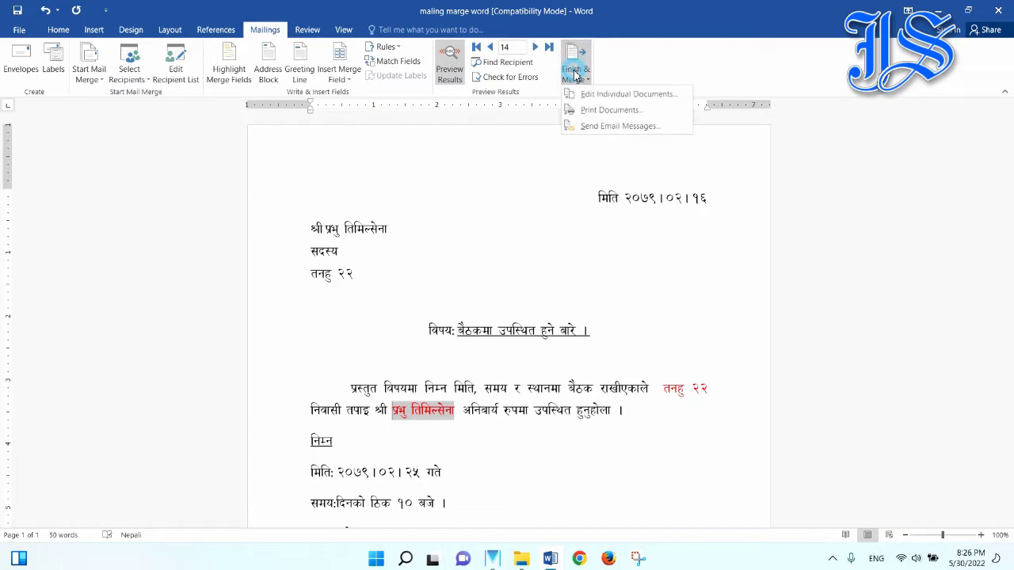
Start merging the letters to the printer, then cancel the print
left_click(589, 111)
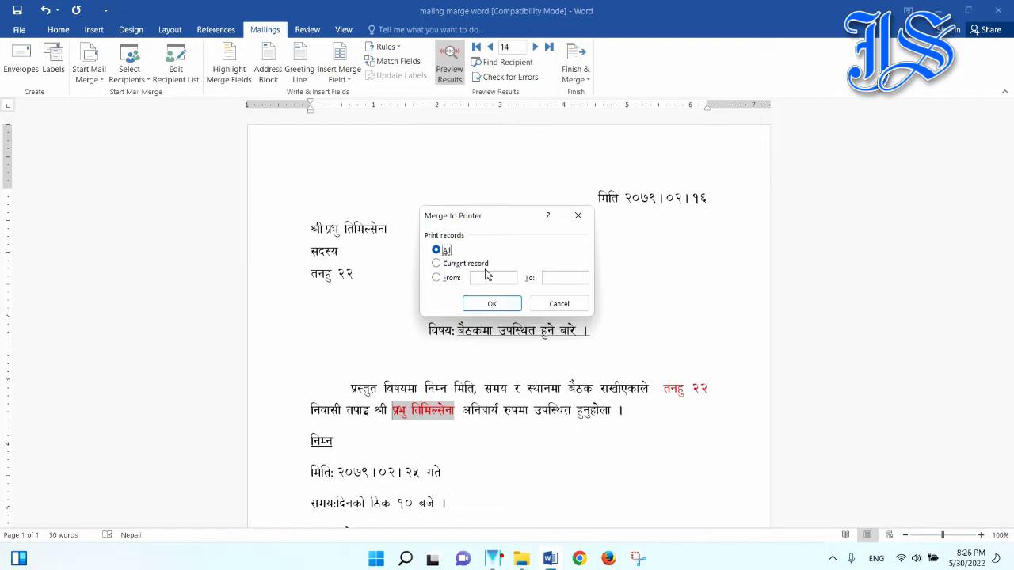
left_click(546, 304)
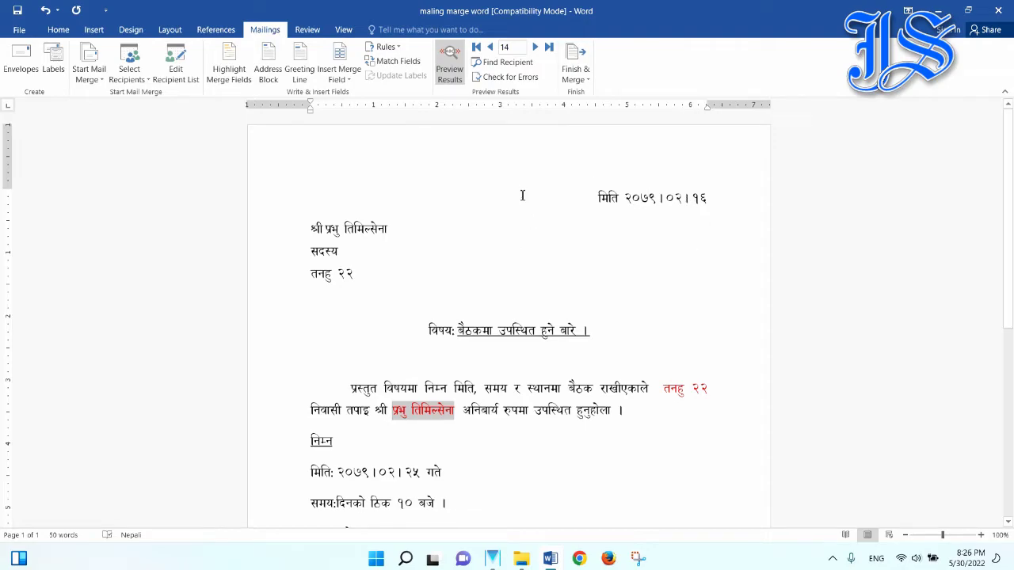
scroll(555, 261, "down", 3)
scroll(645, 328, "down", 3)
scroll(623, 315, "up", 3)
scroll(623, 315, "up", 3)
Merge all records into a new editable document with Edit Individual Documents
left_click(577, 65)
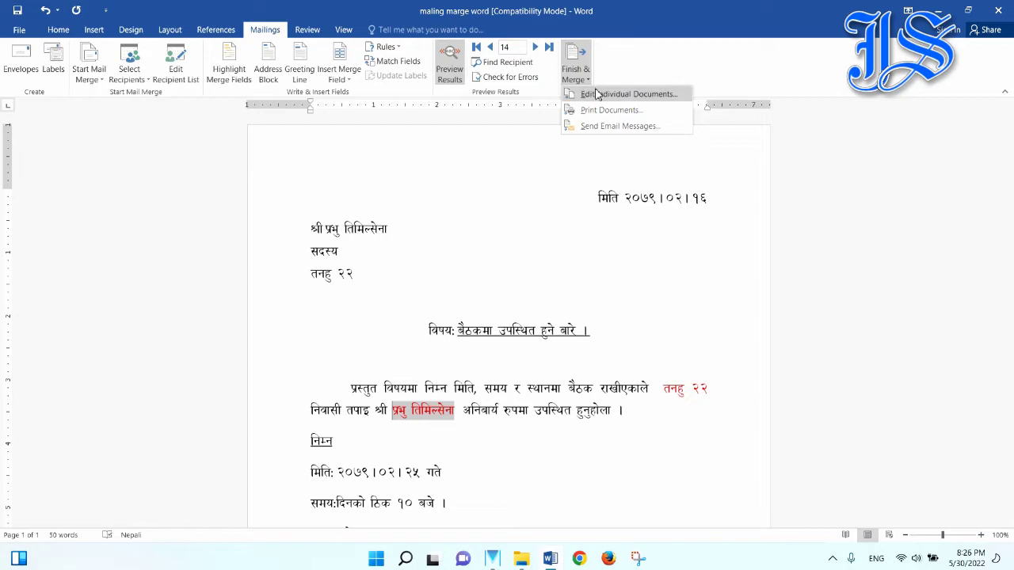
left_click(596, 94)
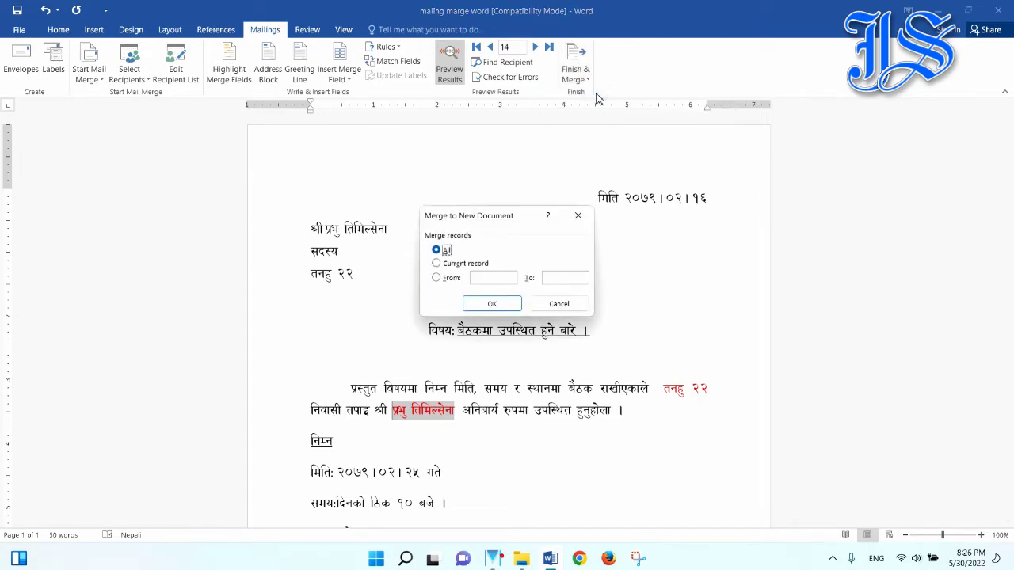
left_click(488, 306)
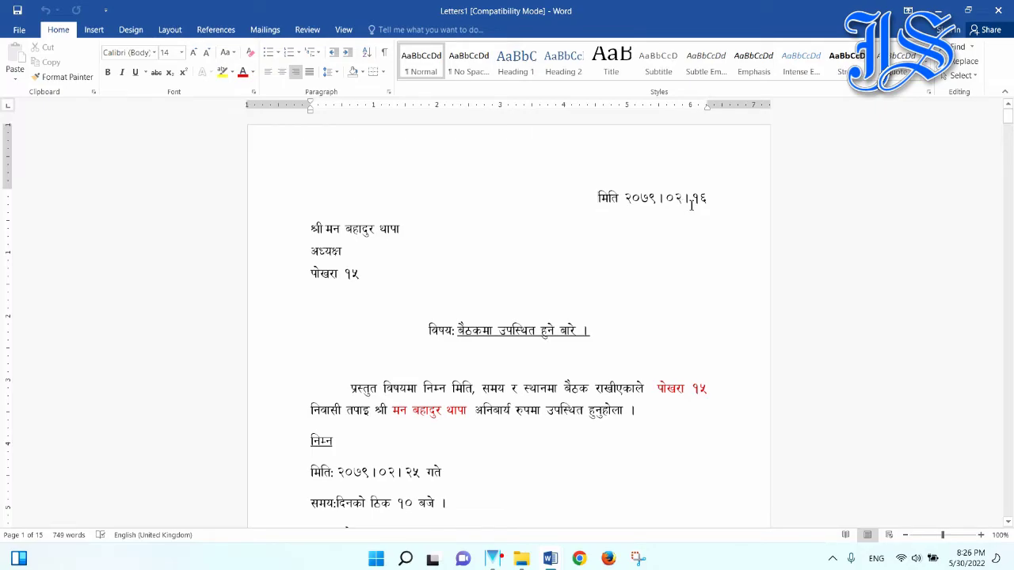
scroll(690, 204, "down", 1)
scroll(690, 205, "down", 2)
scroll(691, 204, "down", 1)
scroll(691, 206, "up", 4)
scroll(691, 241, "down", 1)
scroll(690, 241, "down", 6)
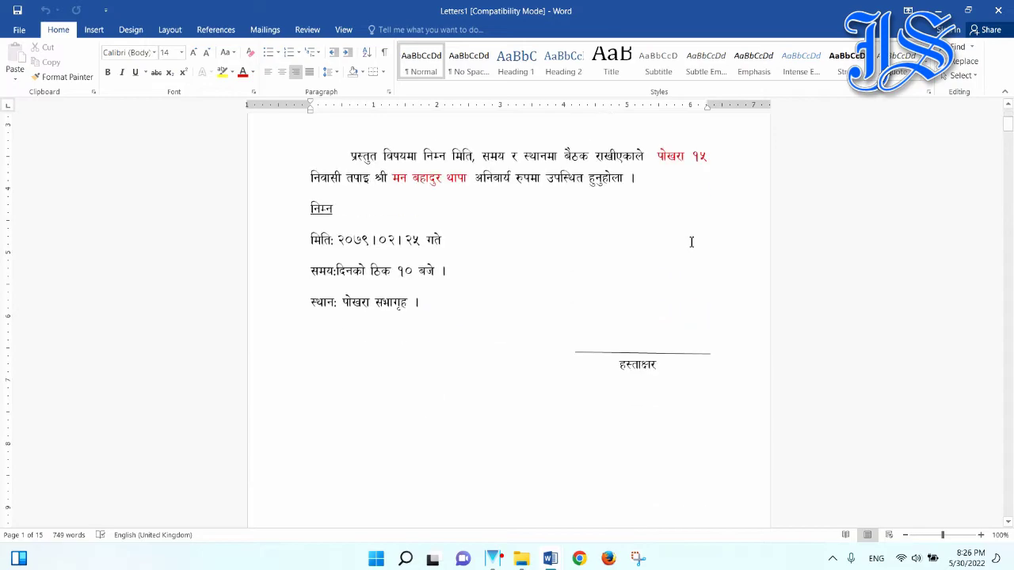
scroll(691, 241, "down", 6)
scroll(690, 240, "down", 5)
scroll(690, 239, "down", 1)
scroll(702, 294, "down", 4)
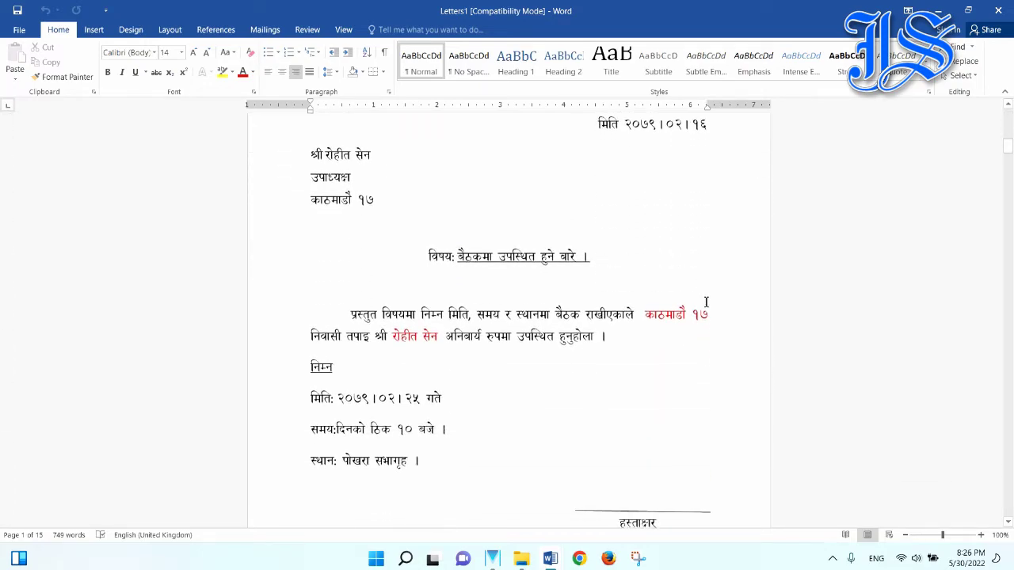
scroll(705, 303, "down", 5)
scroll(679, 348, "down", 3)
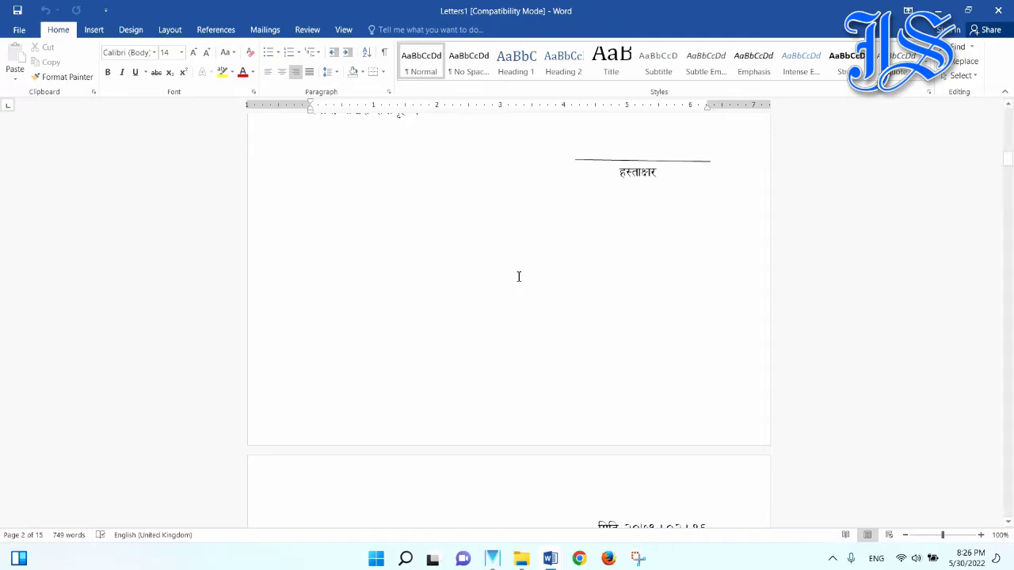
scroll(520, 277, "down", 1)
scroll(520, 278, "up", 7)
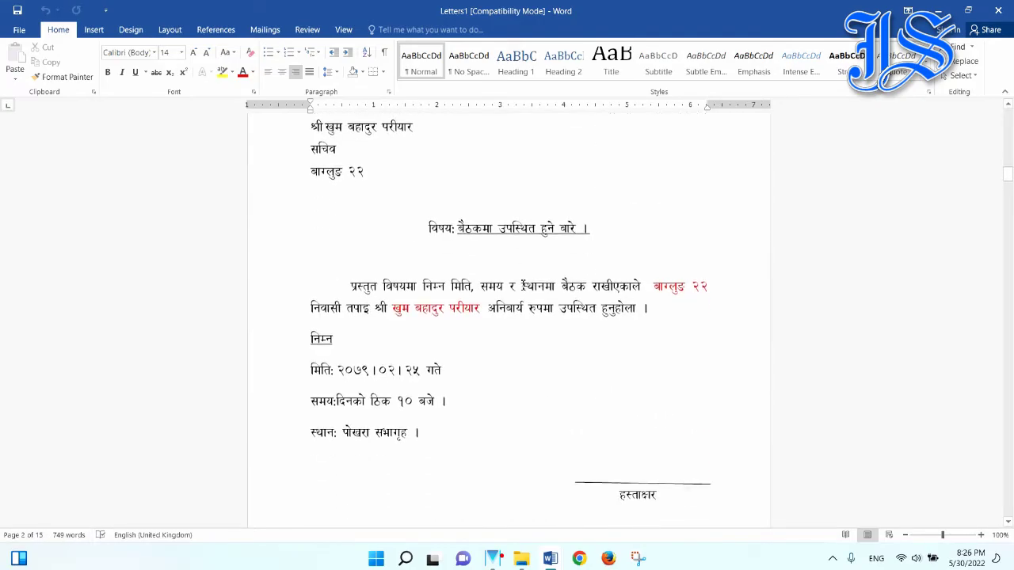
scroll(523, 285, "down", 1)
scroll(523, 285, "down", 4)
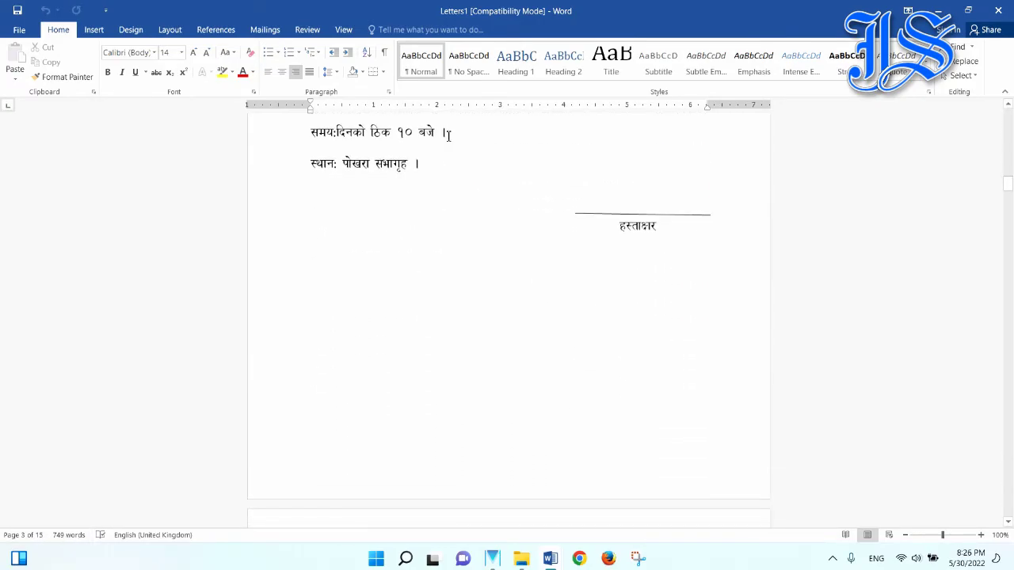
scroll(448, 136, "down", 8)
scroll(448, 136, "down", 6)
scroll(448, 136, "down", 2)
scroll(448, 136, "down", 3)
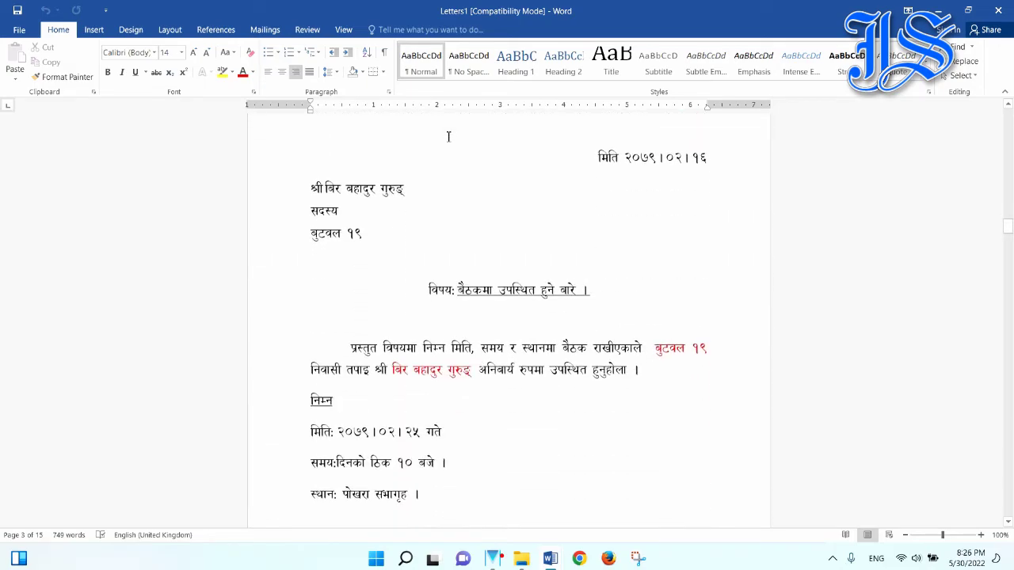
scroll(448, 136, "down", 1)
scroll(448, 136, "down", 2)
scroll(435, 106, "down", 10)
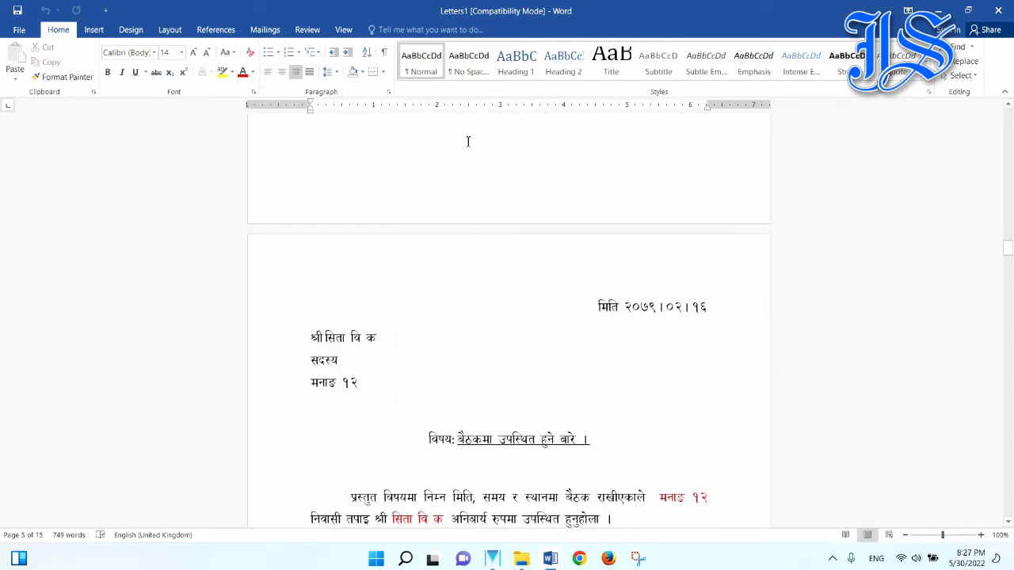
scroll(494, 226, "down", 8)
scroll(502, 229, "down", 1)
scroll(505, 297, "down", 7)
scroll(507, 308, "down", 5)
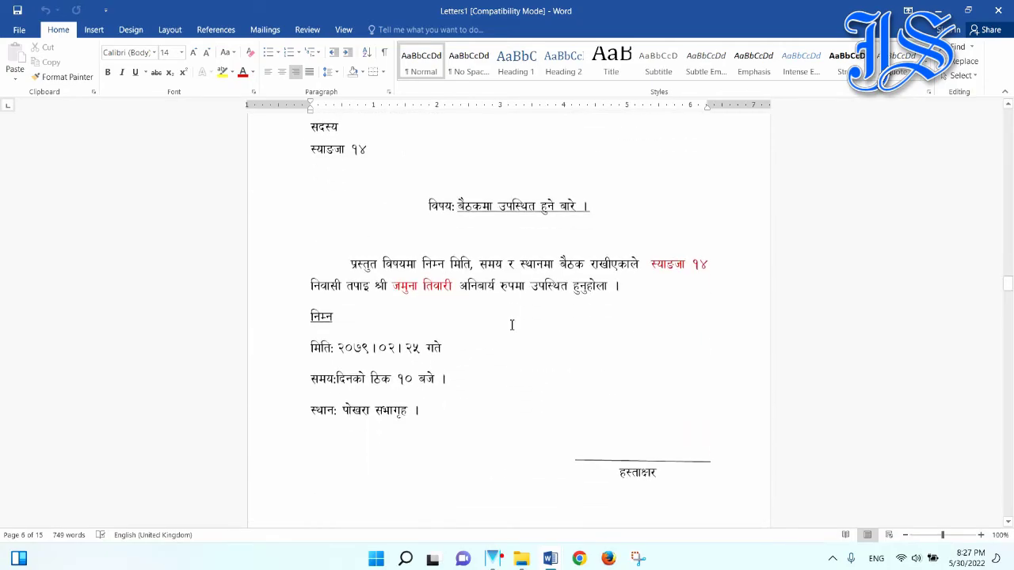
scroll(512, 324, "down", 4)
scroll(530, 346, "down", 5)
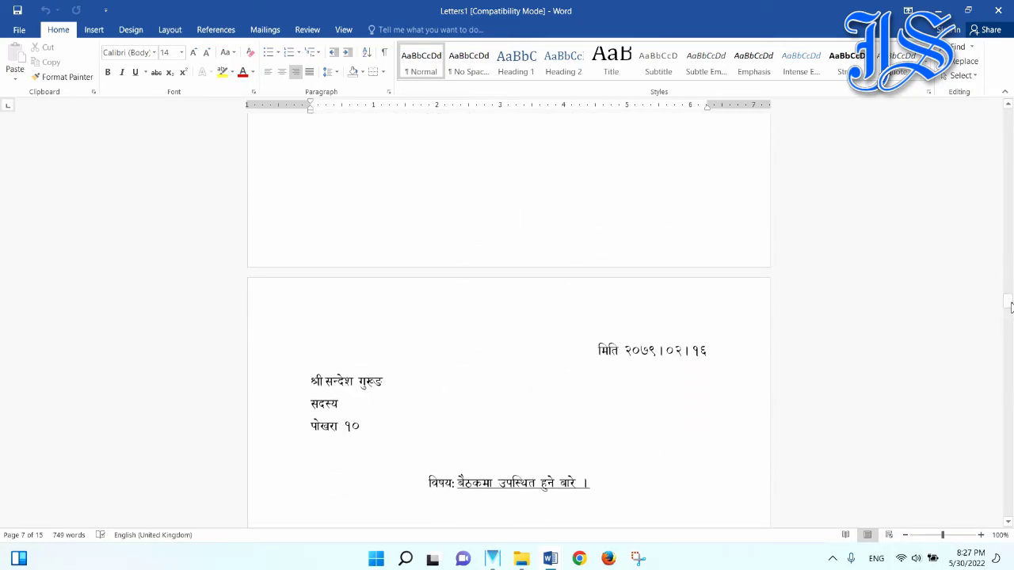
left_click_drag(1010, 308, 1009, 116)
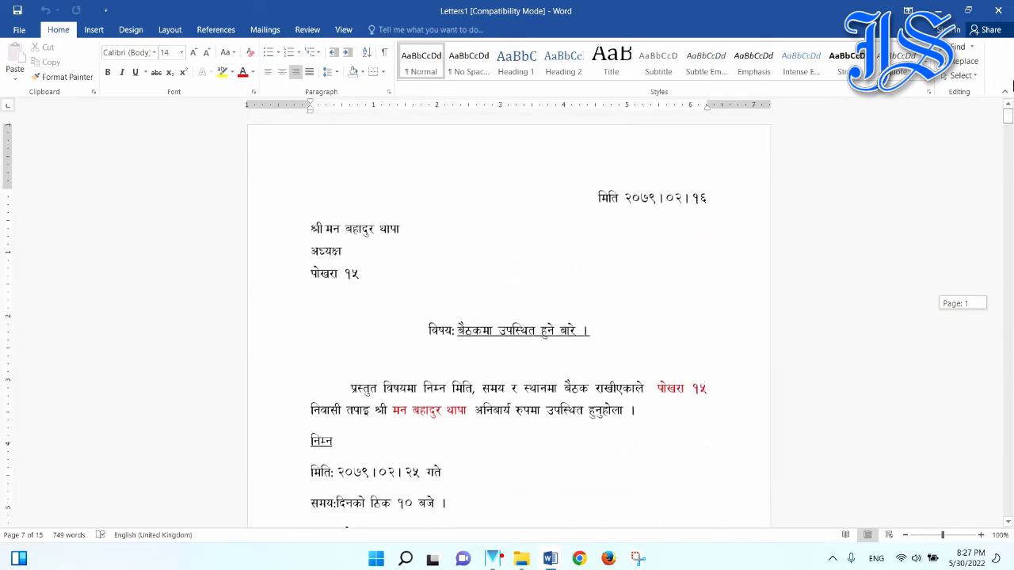
Check the 15 merged letters in the print preview, then return to the document
left_click(24, 34)
left_click(26, 172)
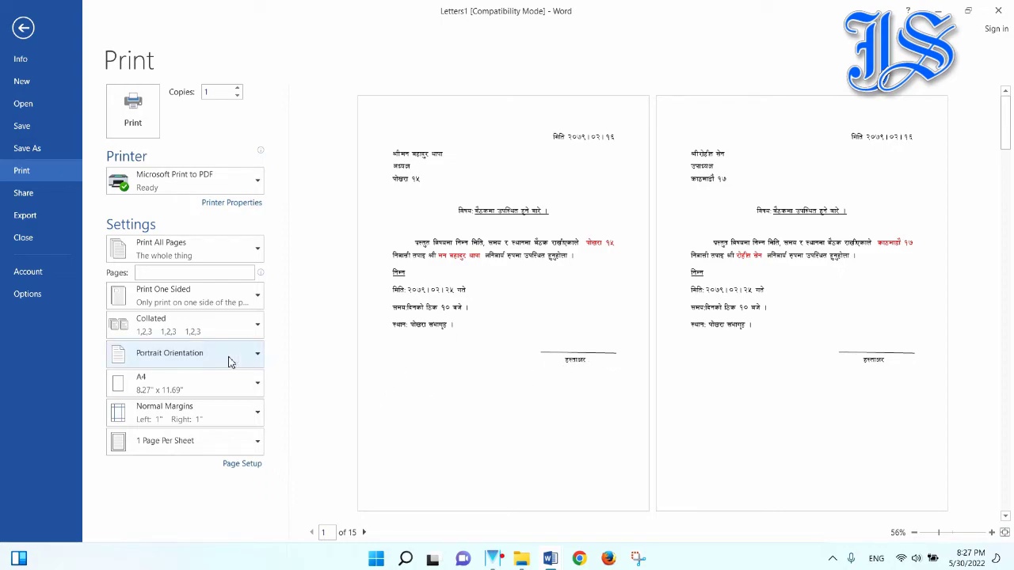
left_click(23, 28)
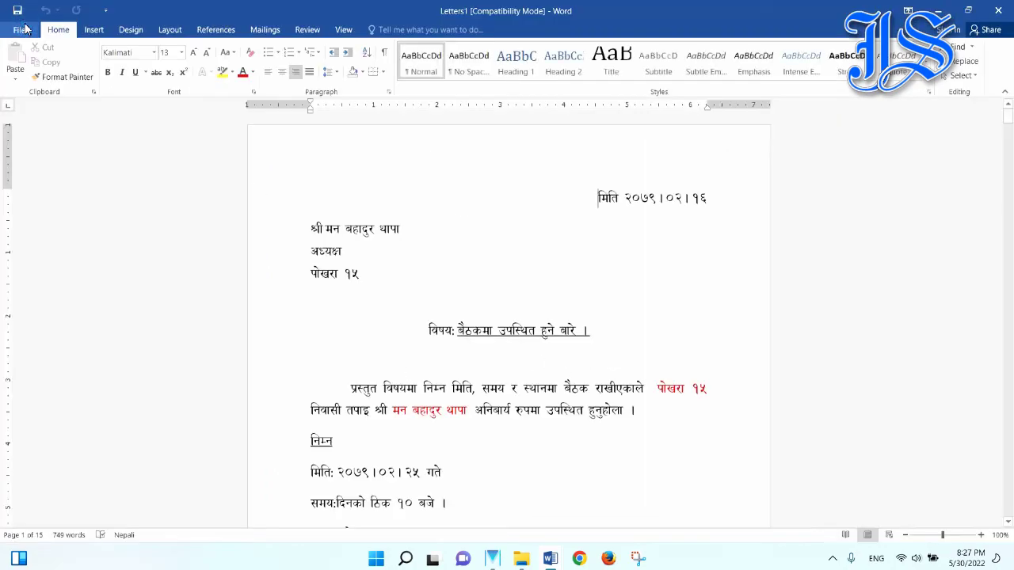
left_click(939, 9)
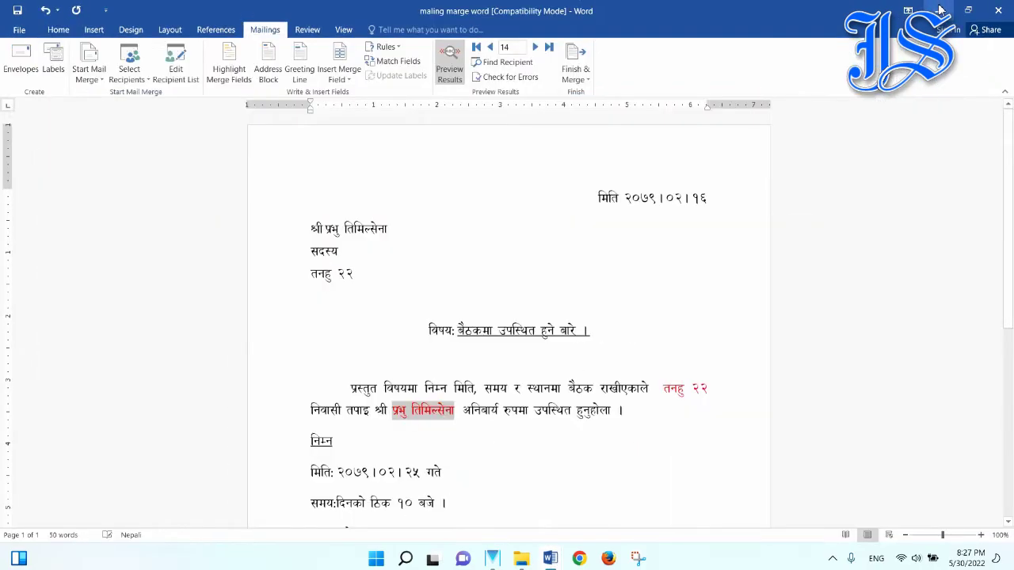
left_click(570, 64)
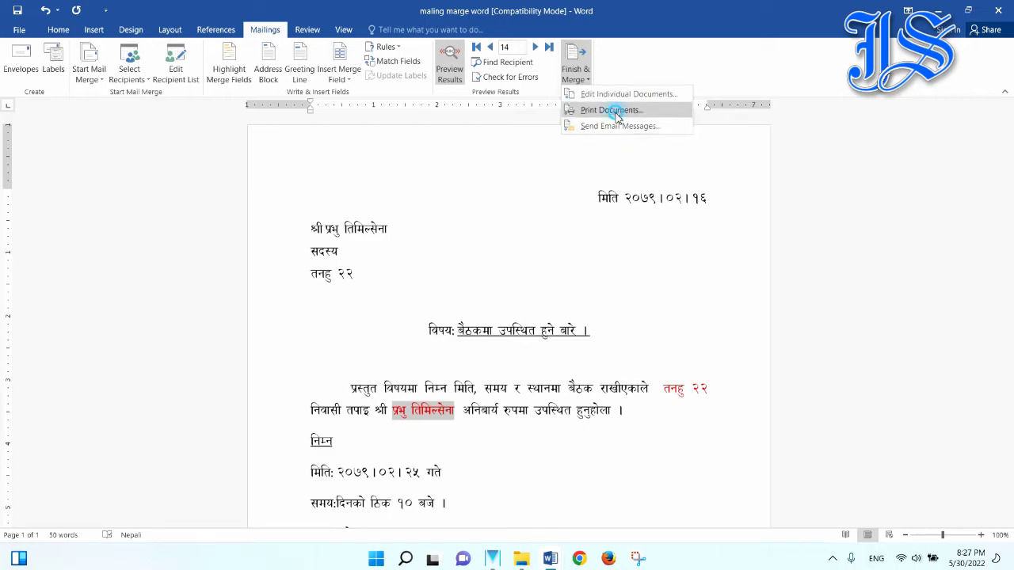
left_click(610, 110)
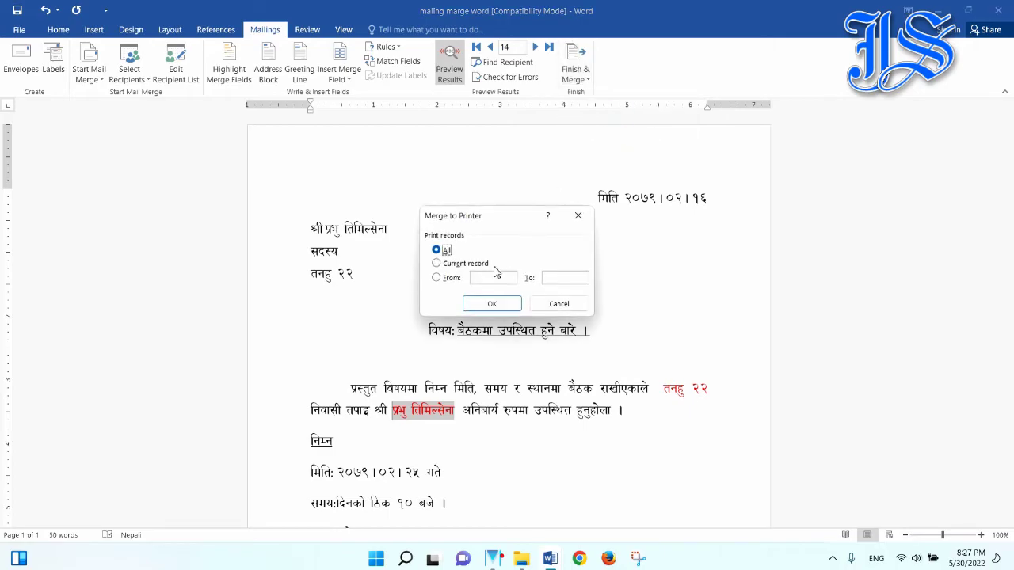
left_click(559, 307)
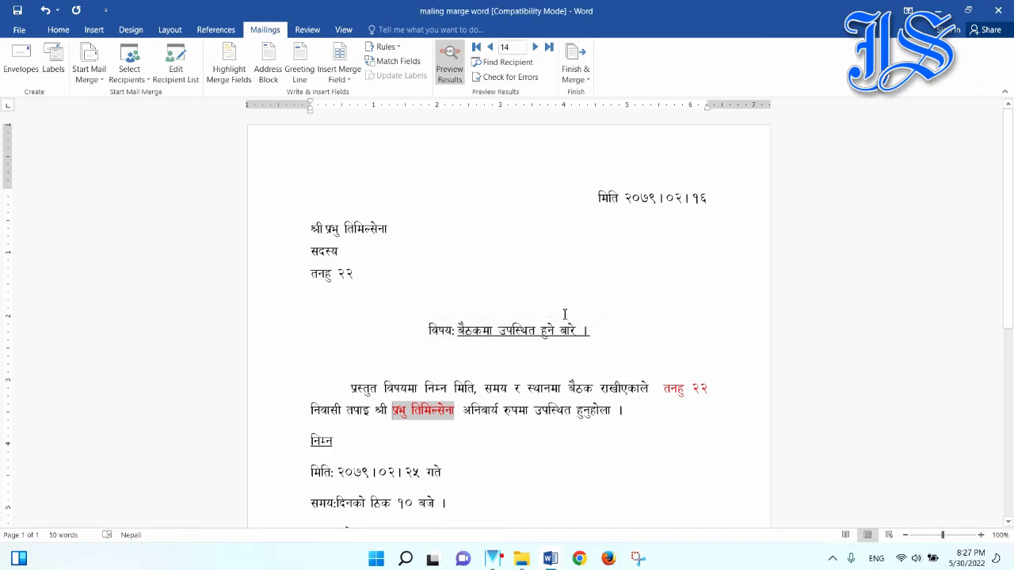